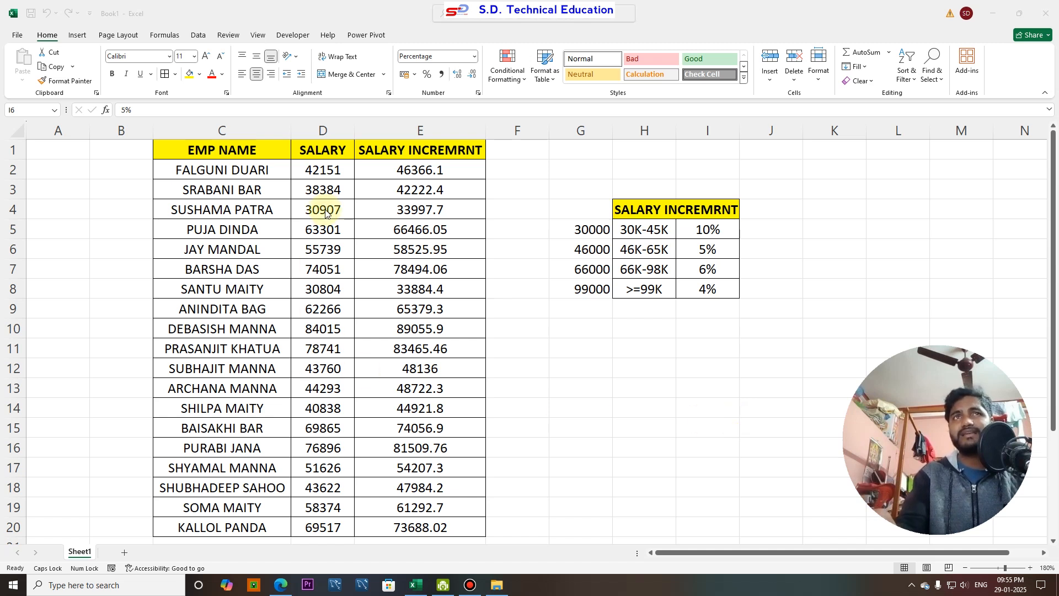
Review the employee name and salary columns of the employee table.
left_click(212, 147)
left_click_drag(211, 147, 221, 447)
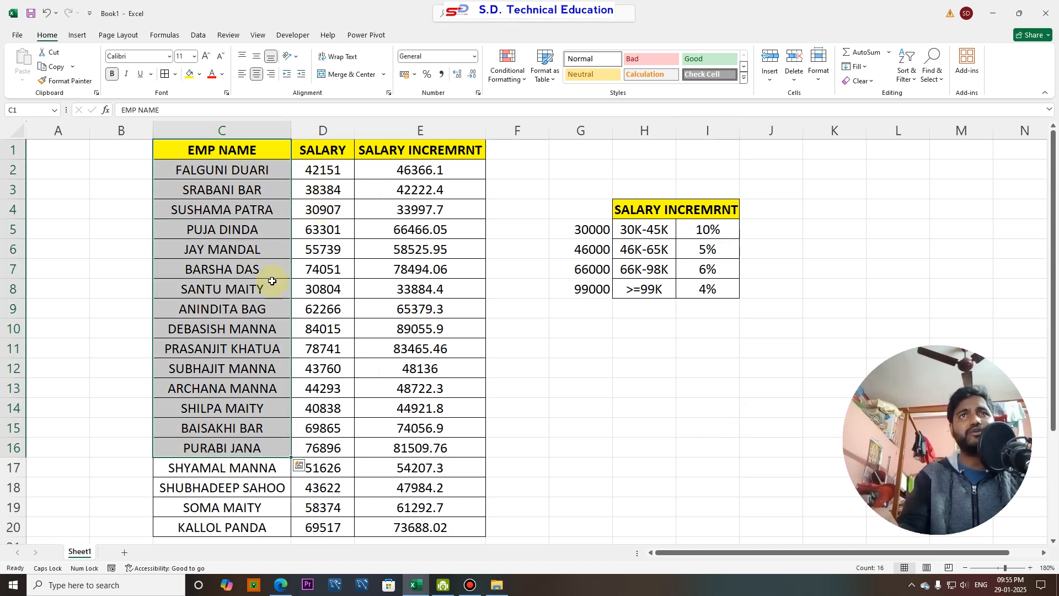
left_click_drag(311, 158, 323, 430)
left_click(323, 189)
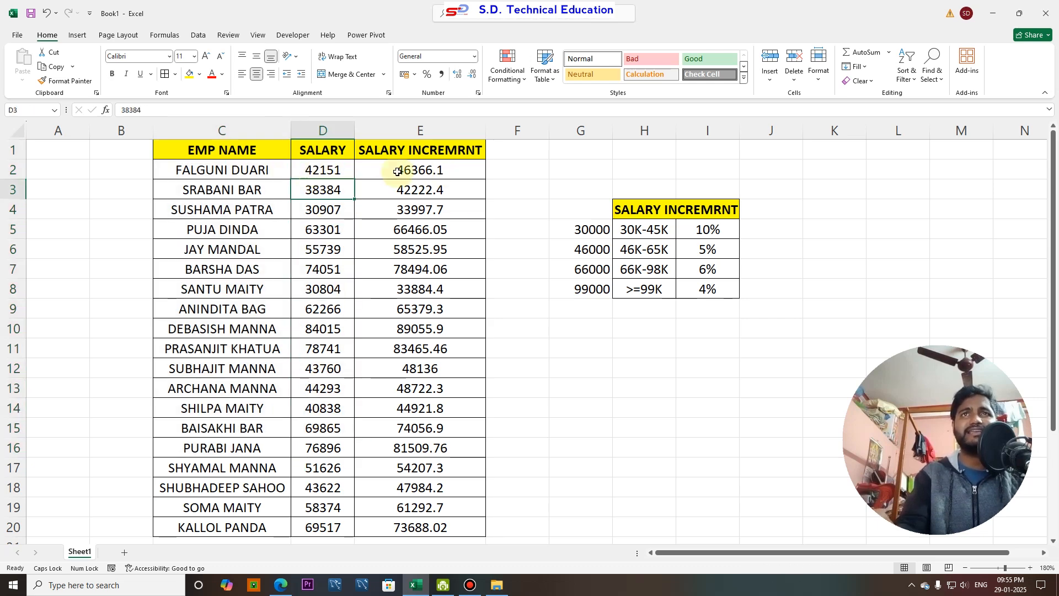
left_click(328, 172)
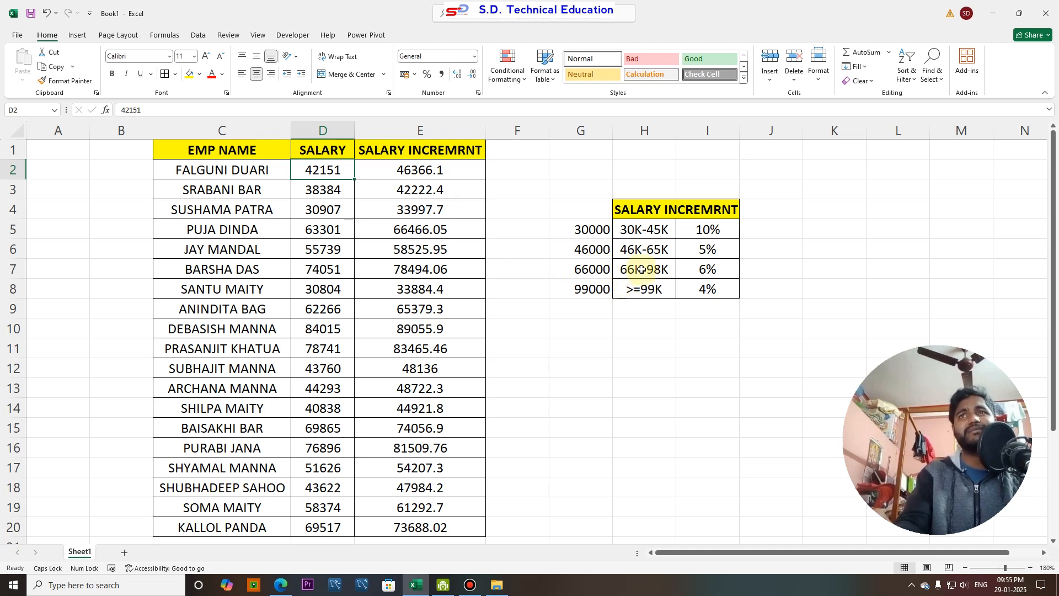
Examine the increment table's salary ranges, percentages and lower limits, and compare them with the first employee's salary.
left_click(635, 213)
left_click_drag(635, 213, 682, 288)
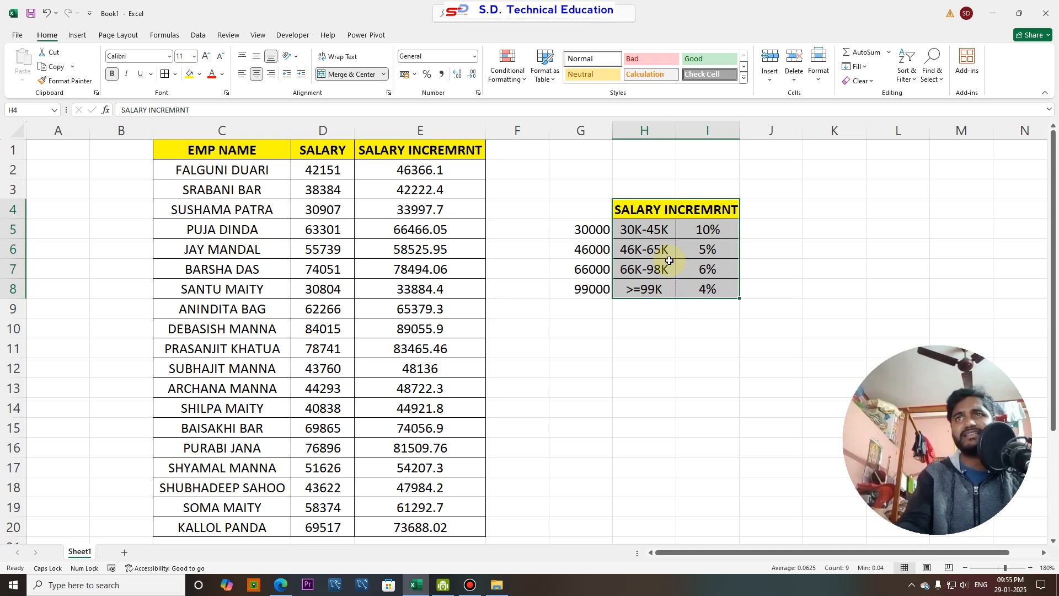
left_click(619, 236)
left_click_drag(634, 212, 685, 291)
left_click(680, 275)
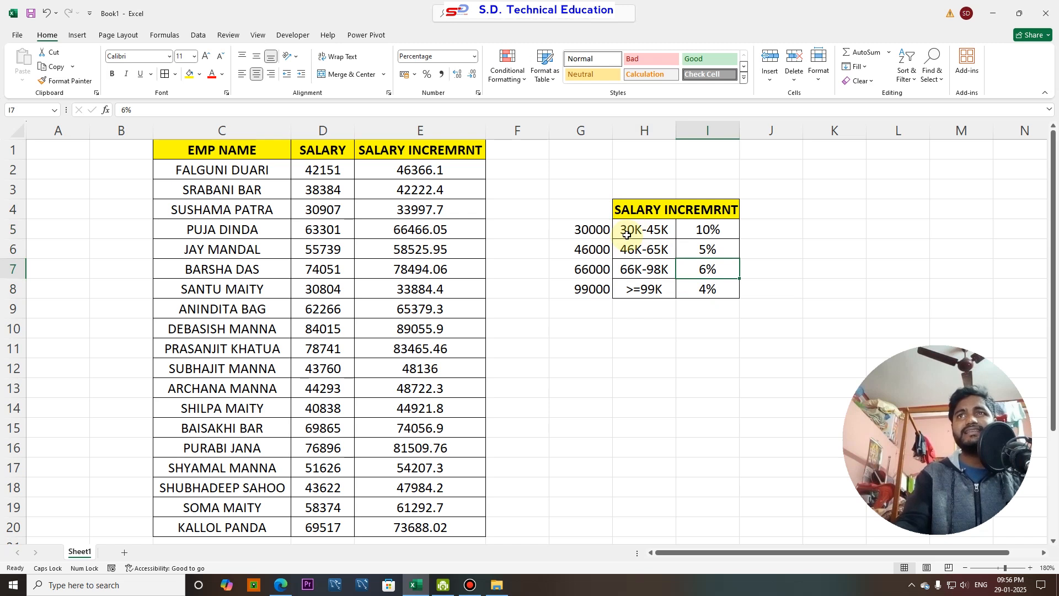
left_click(715, 230)
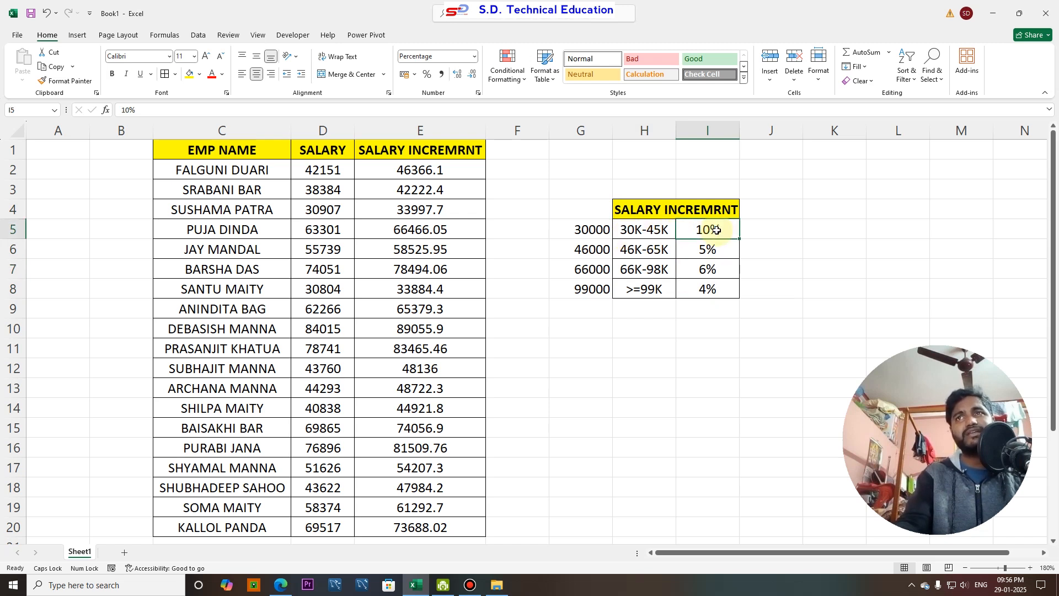
left_click(632, 251)
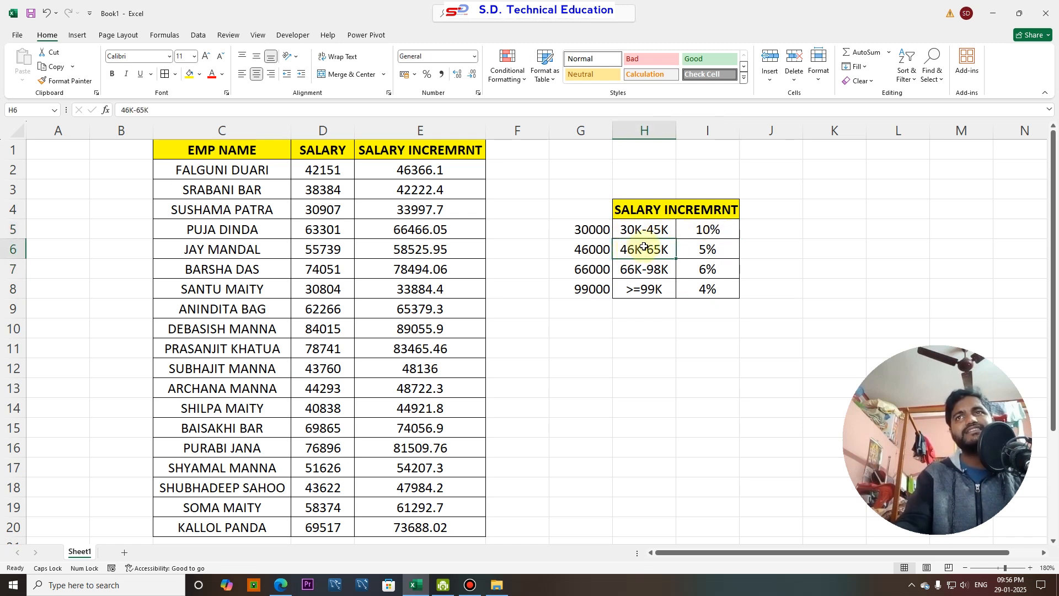
left_click(700, 249)
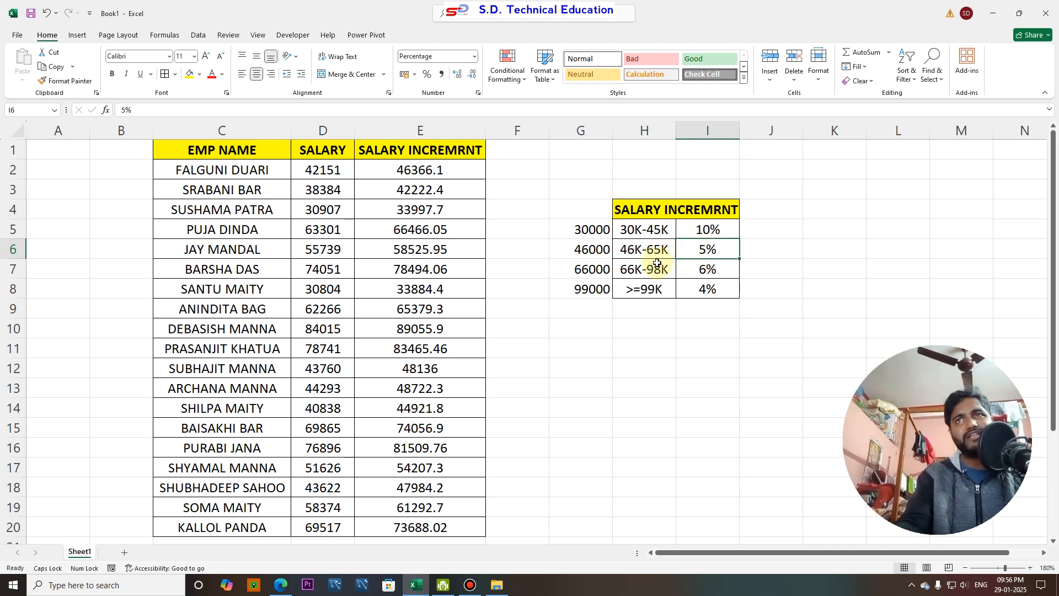
left_click(634, 271)
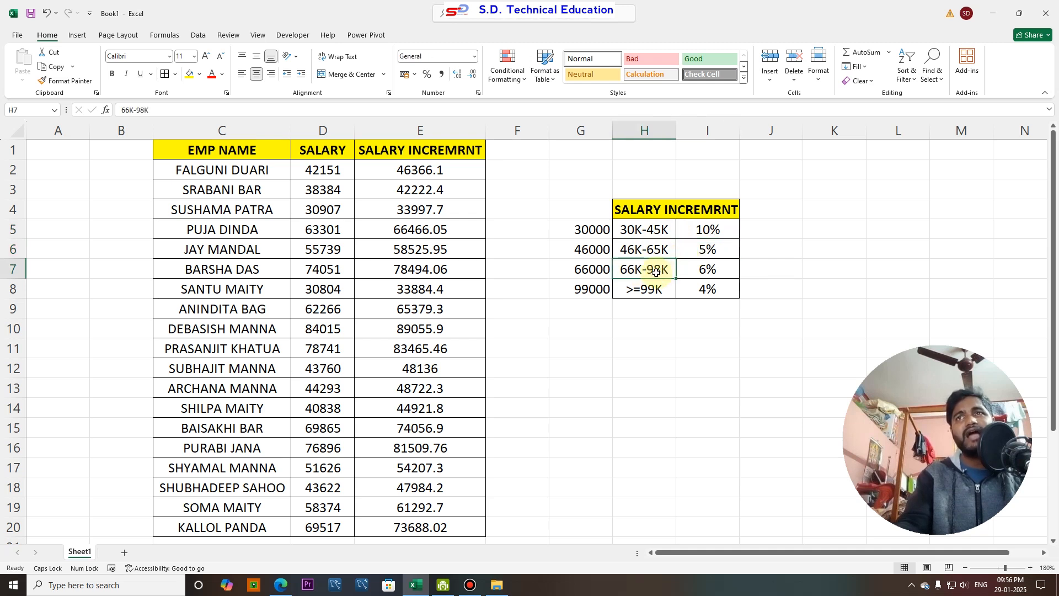
left_click(707, 269)
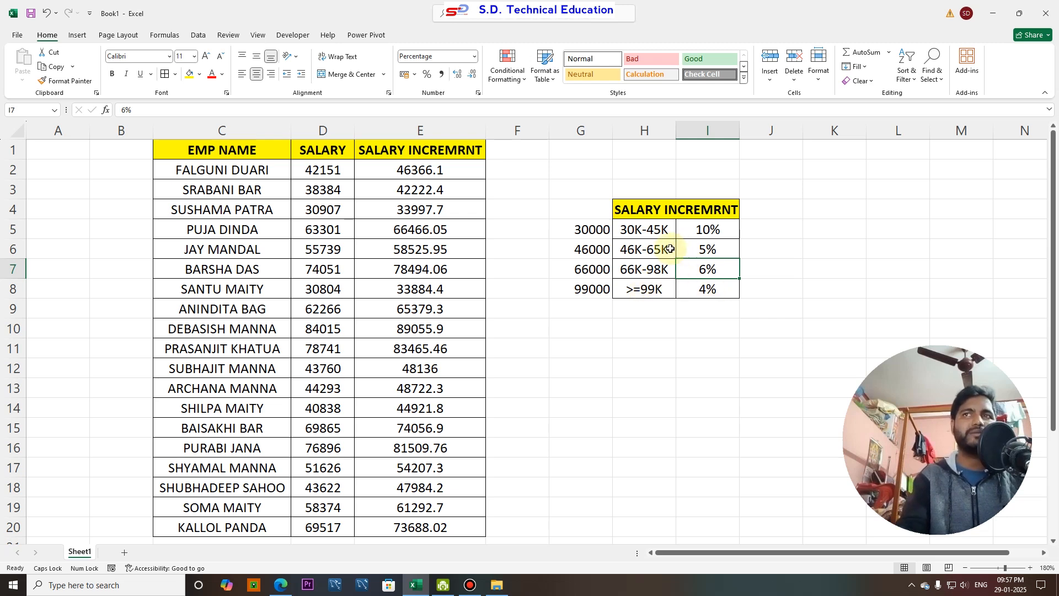
left_click(631, 233)
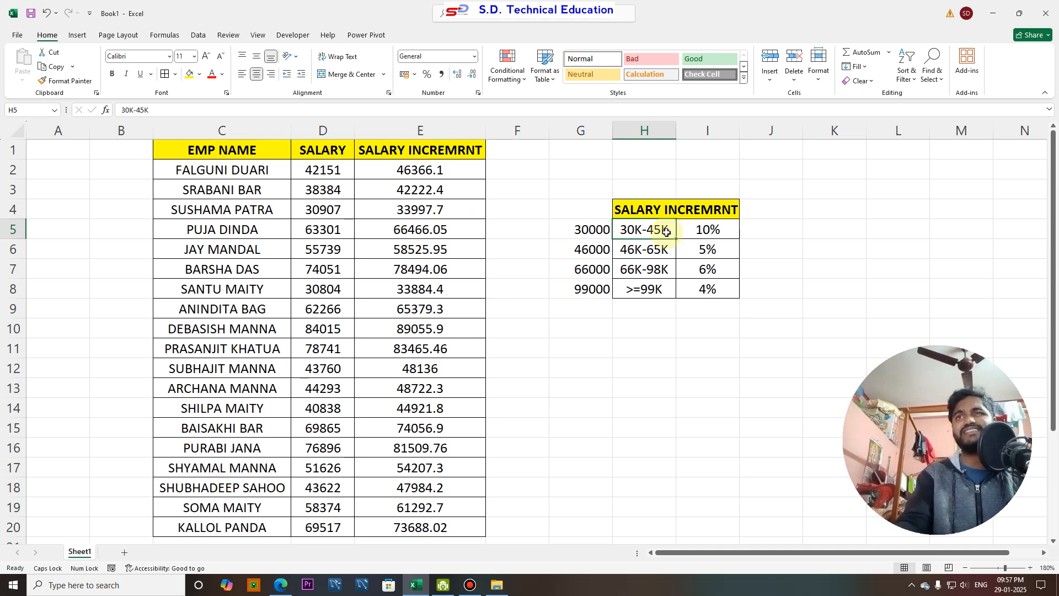
left_click(580, 230)
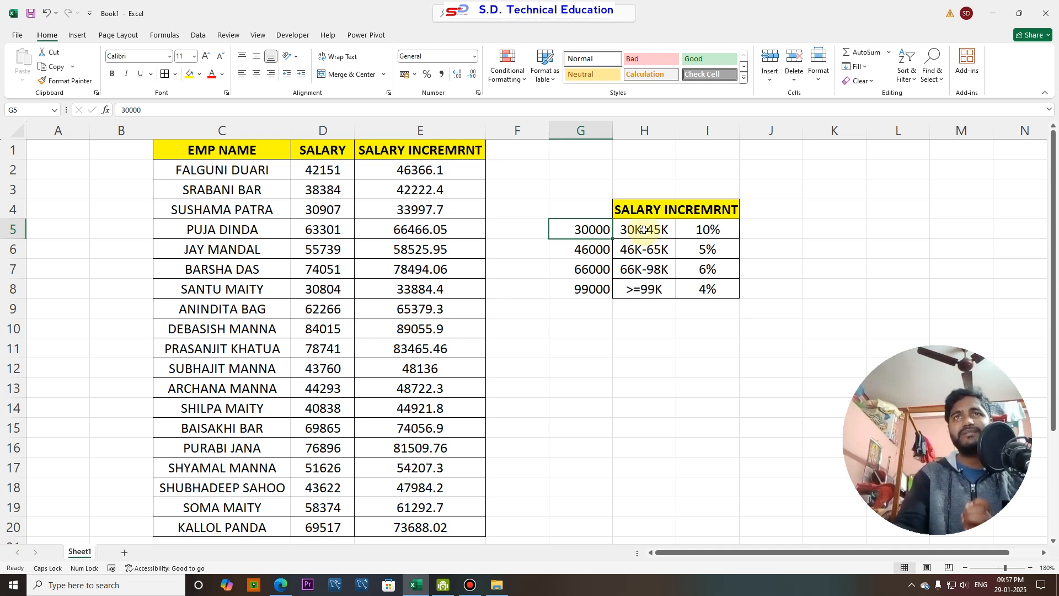
left_click(313, 170)
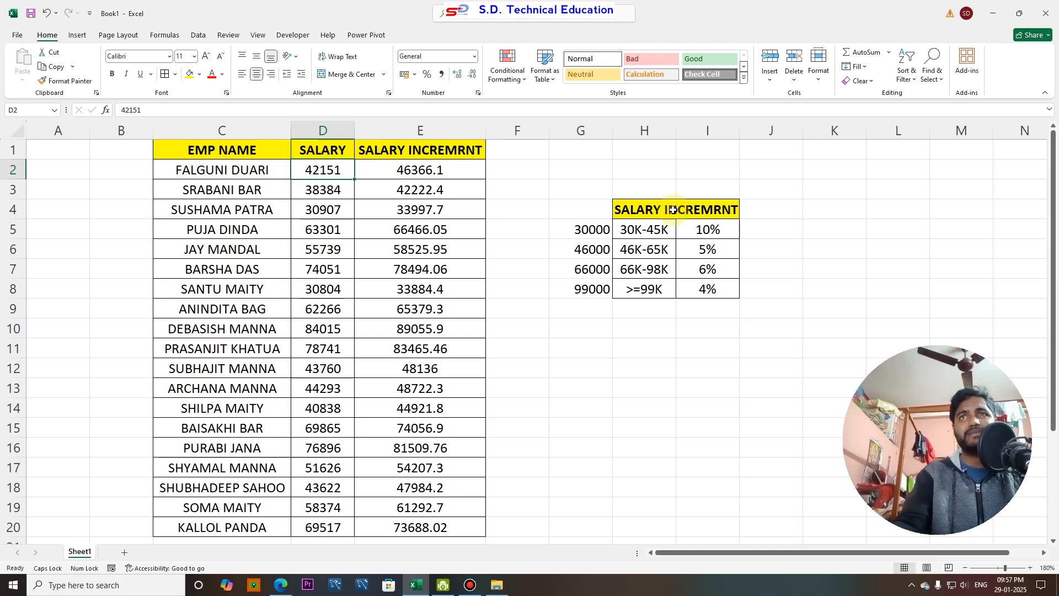
left_click(639, 230)
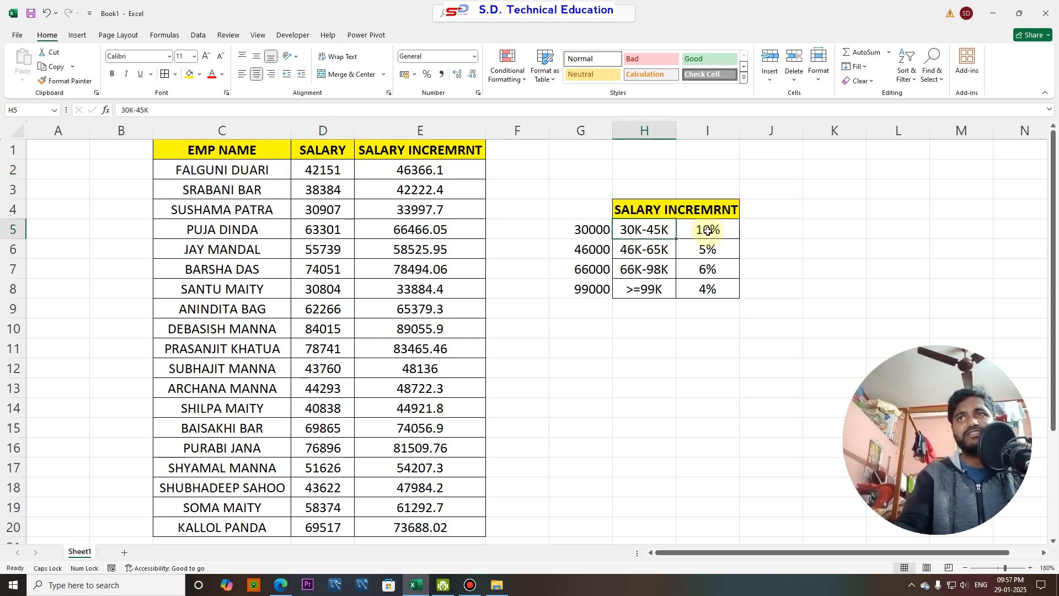
Calculate the first employee's salary with a 10% increment in F2 using the formula =D2+D2*10%.
left_click(515, 172)
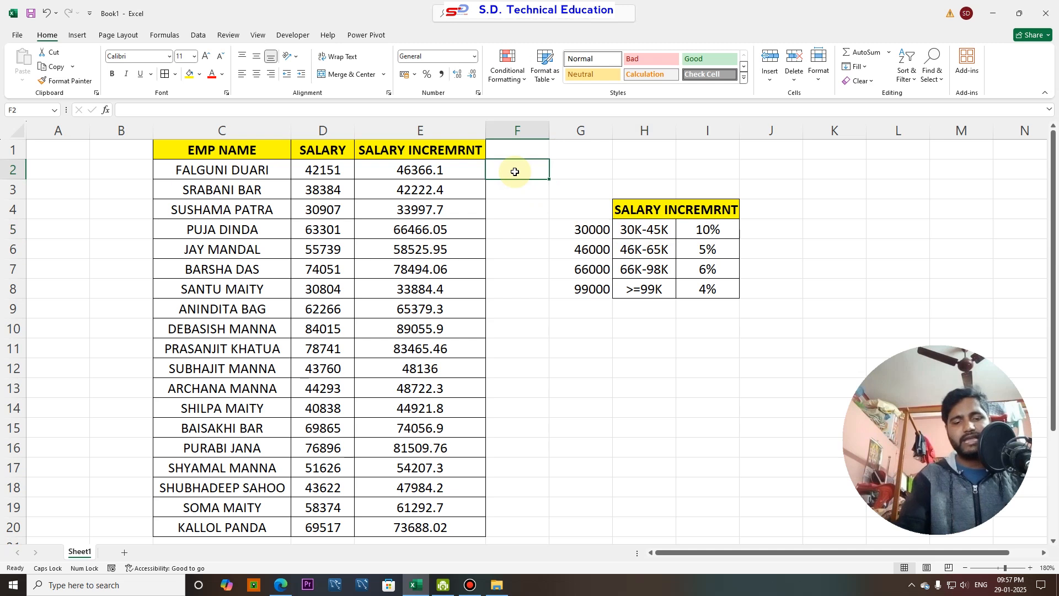
type("=")
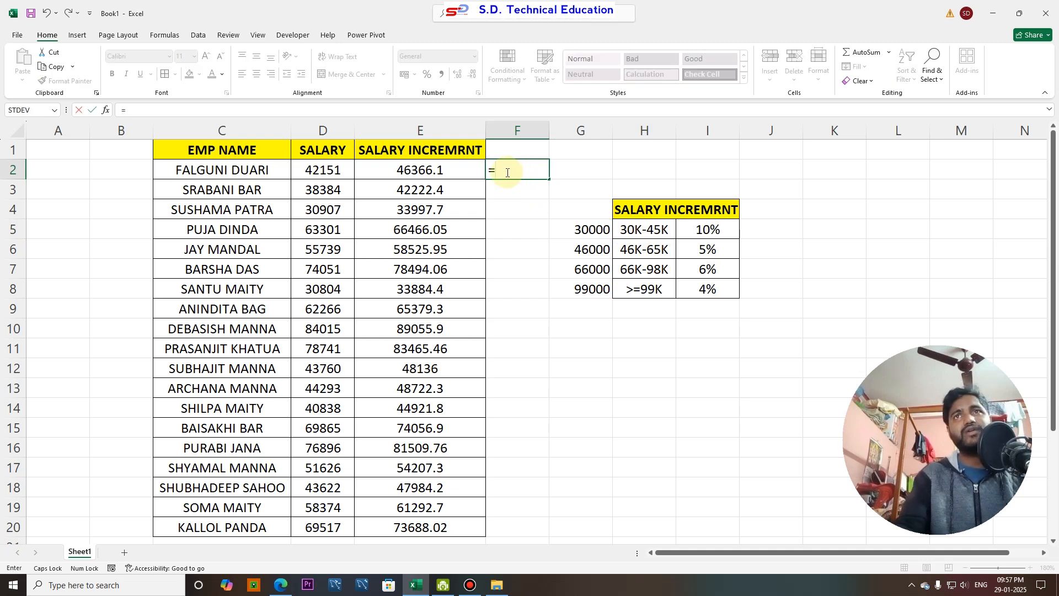
left_click(314, 172)
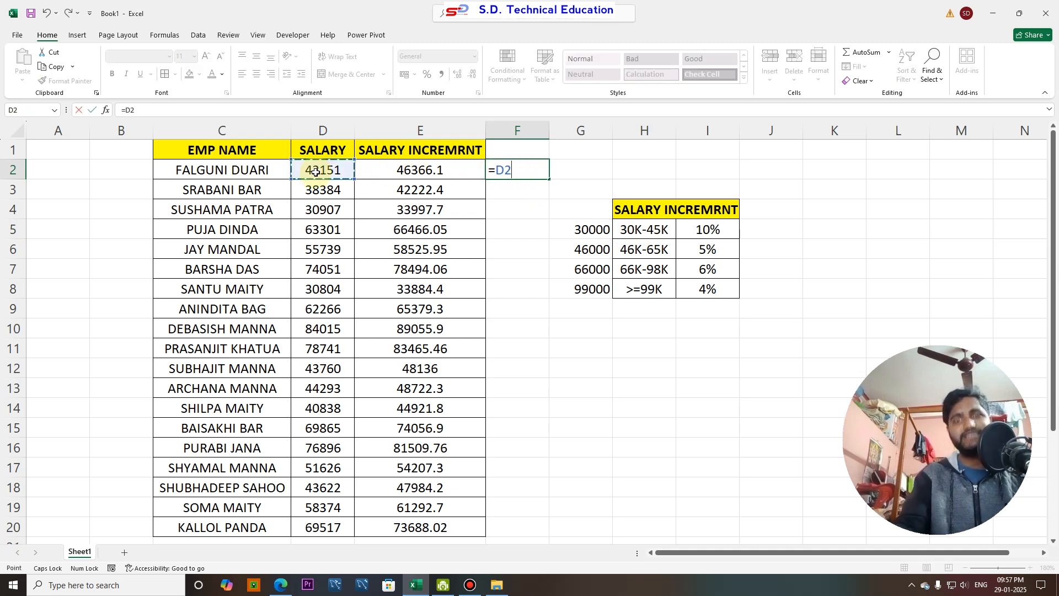
type("+")
left_click(321, 171)
type("*")
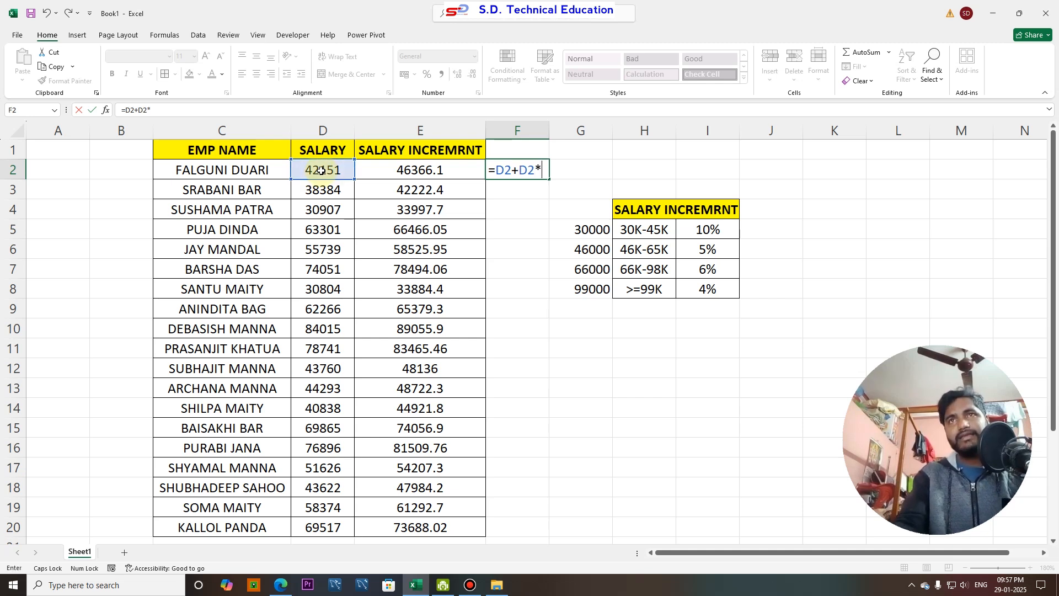
type("10%")
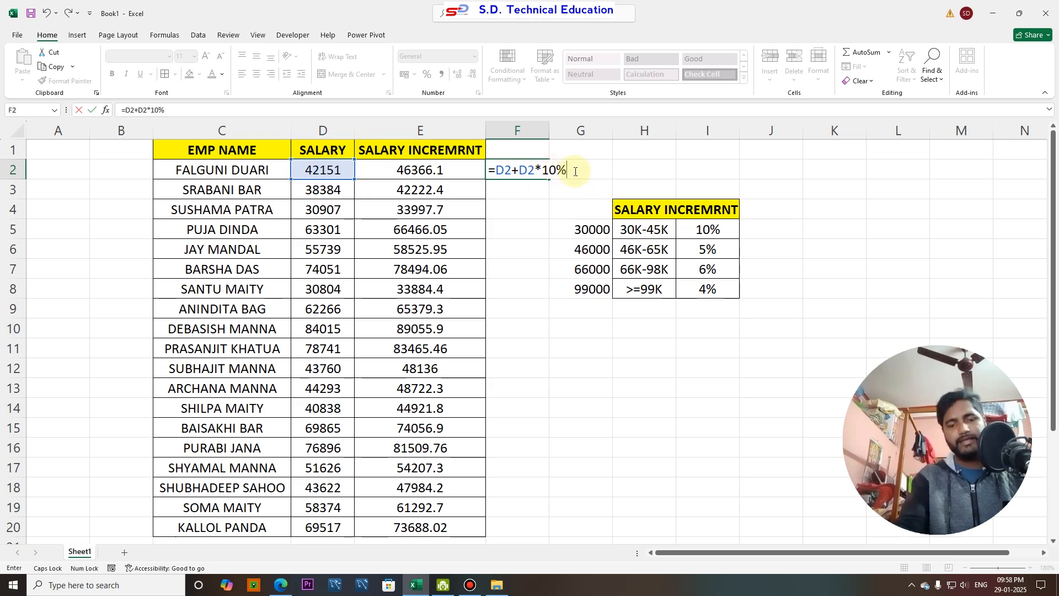
key("Return")
Compare the manual increment formula in F2 with the existing formula in E2, inspecting the fixed percentage part.
left_click(331, 172)
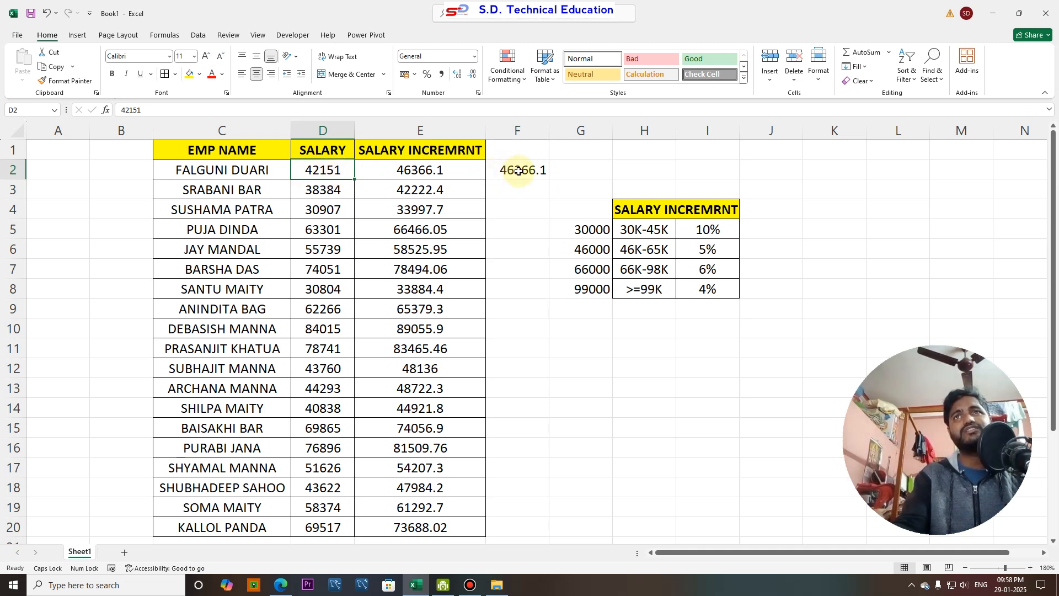
left_click(421, 172)
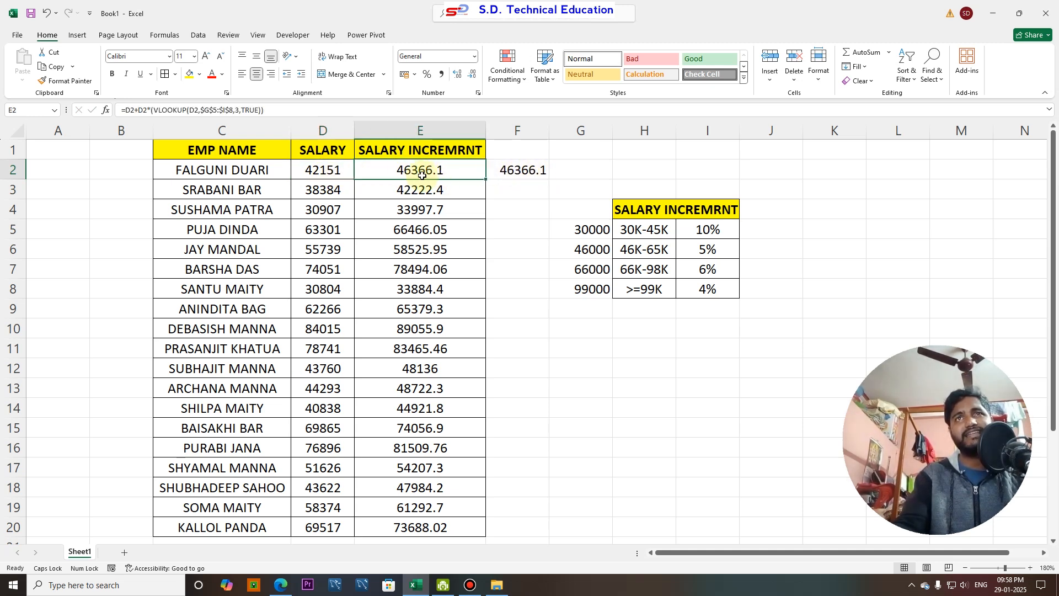
double_click(419, 171)
left_click(547, 171)
key("Escape")
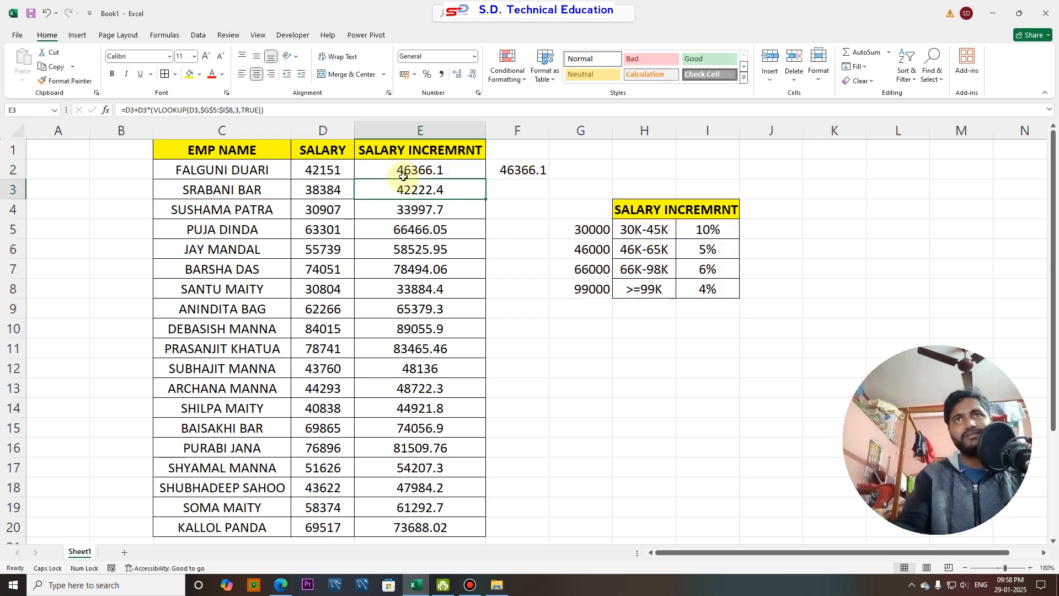
left_click(510, 169)
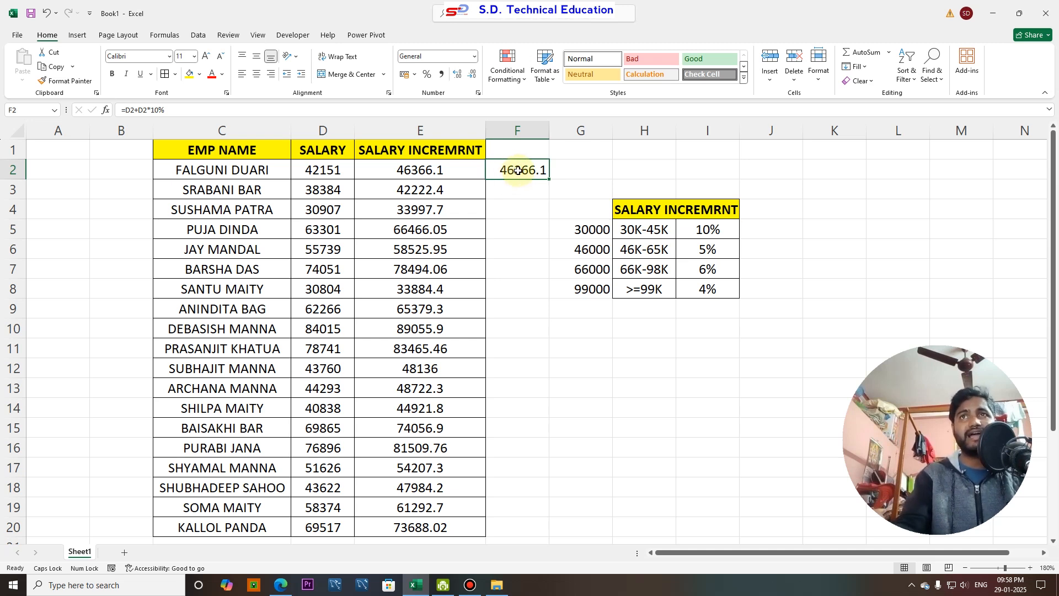
double_click(520, 171)
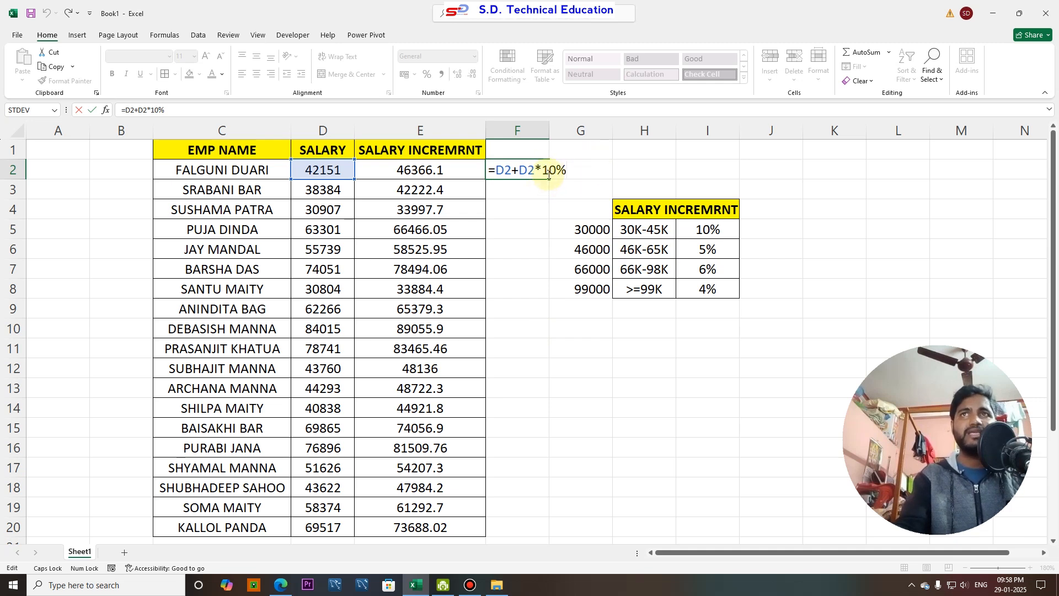
left_click(557, 170)
double_click(567, 171)
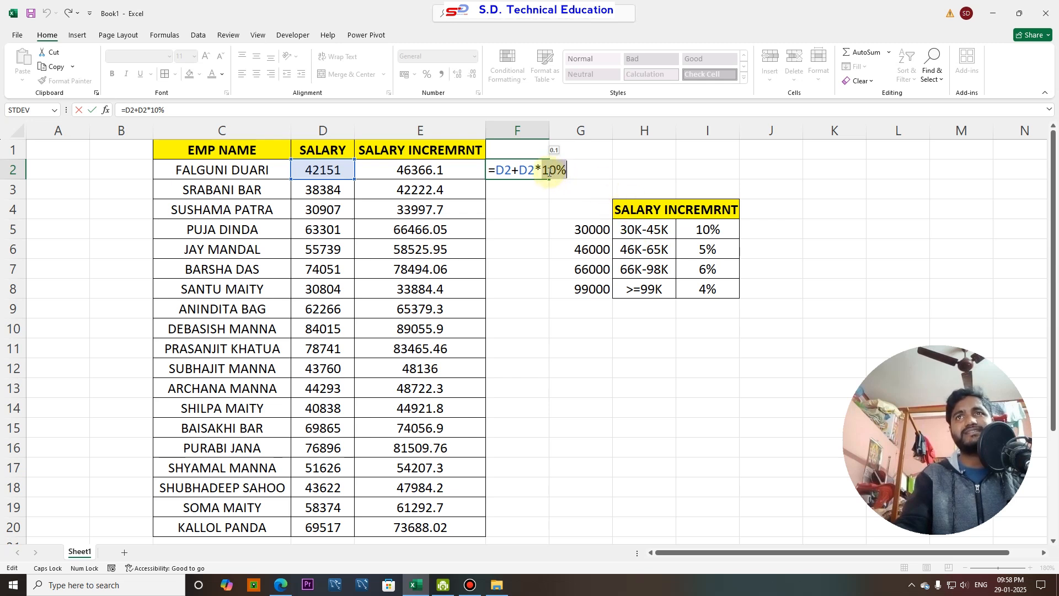
left_click(573, 171)
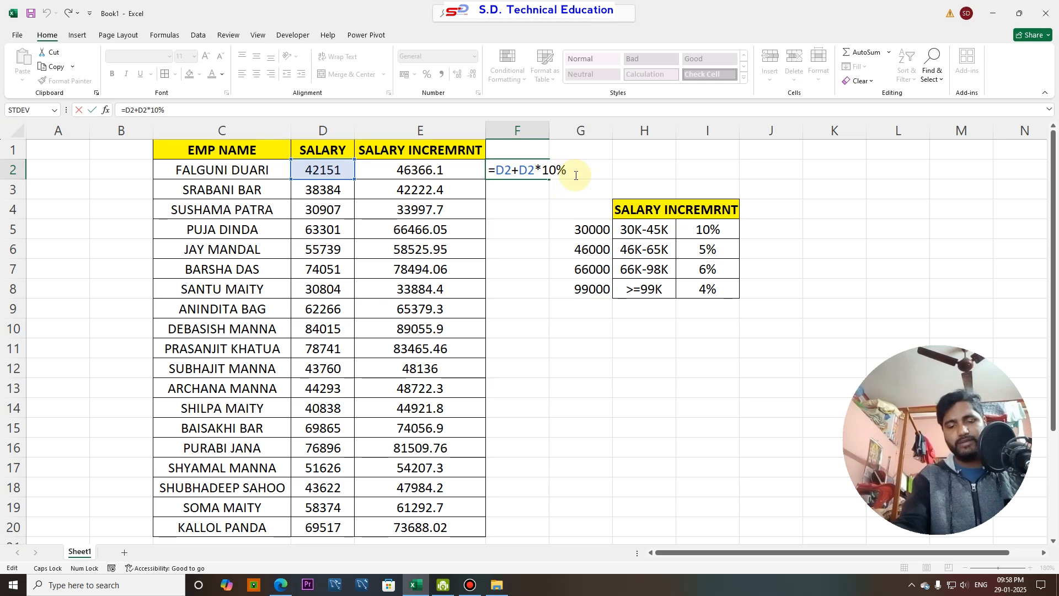
left_click_drag(544, 171, 569, 171)
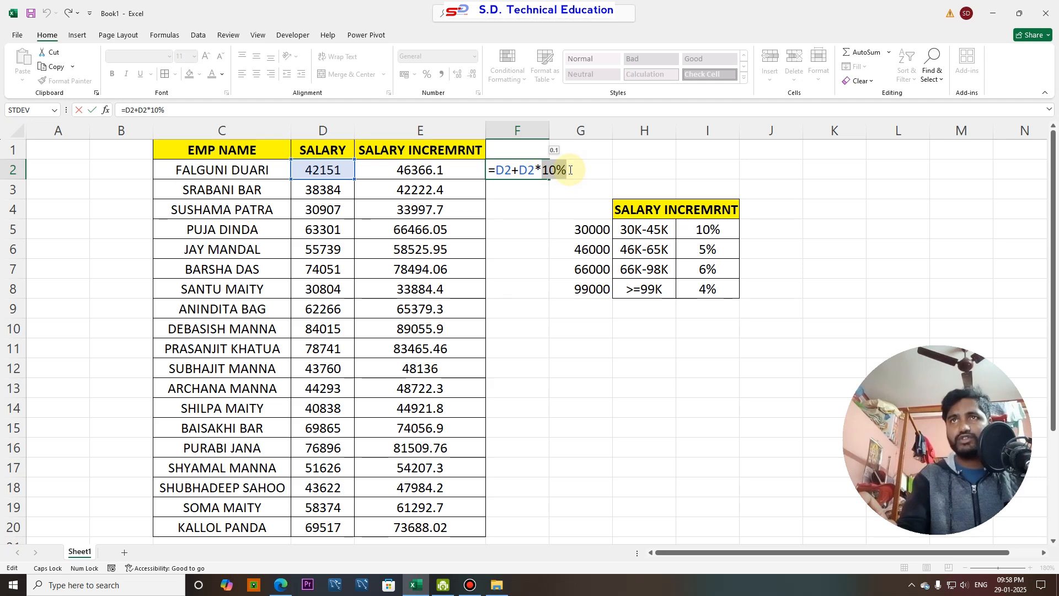
key("Return")
Clear the trial formula in F2 and all the salary increment results in E2:E20.
left_click(540, 170)
key("Delete")
left_click_drag(438, 170, 466, 492)
key("Delete")
Begin the incremented salary formula in E2 with =D2+D2*( so the first salary is multiplied by a rate.
scroll(441, 166, "up", 1)
left_click(444, 168)
type("=")
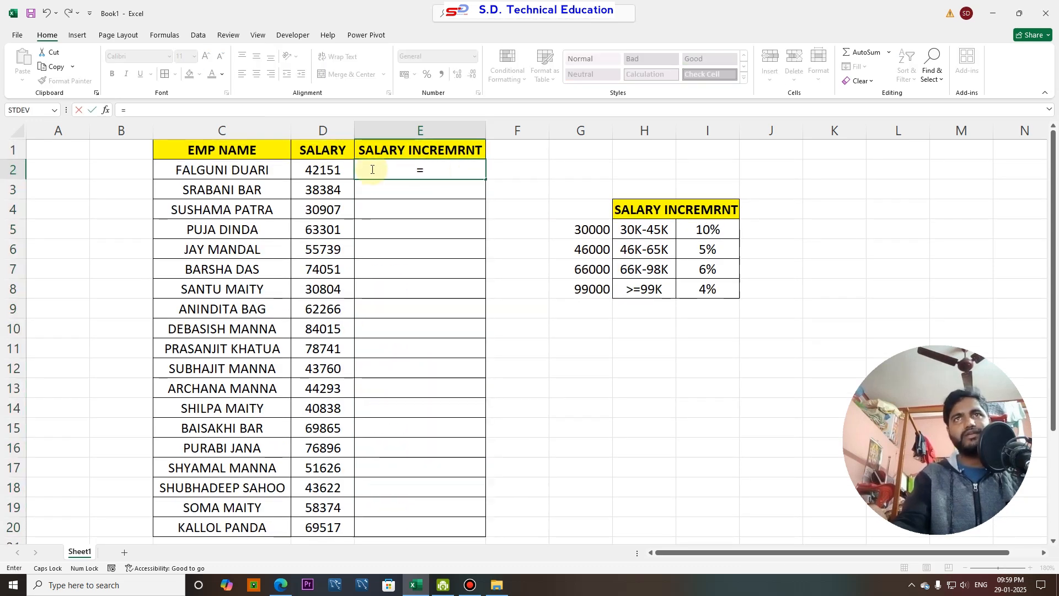
left_click(312, 170)
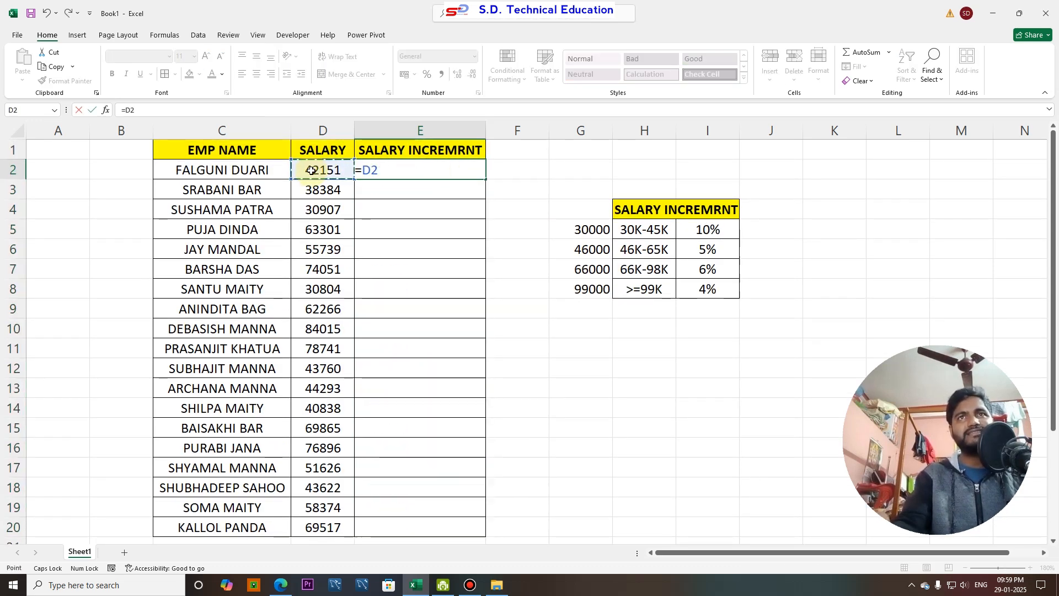
type("+")
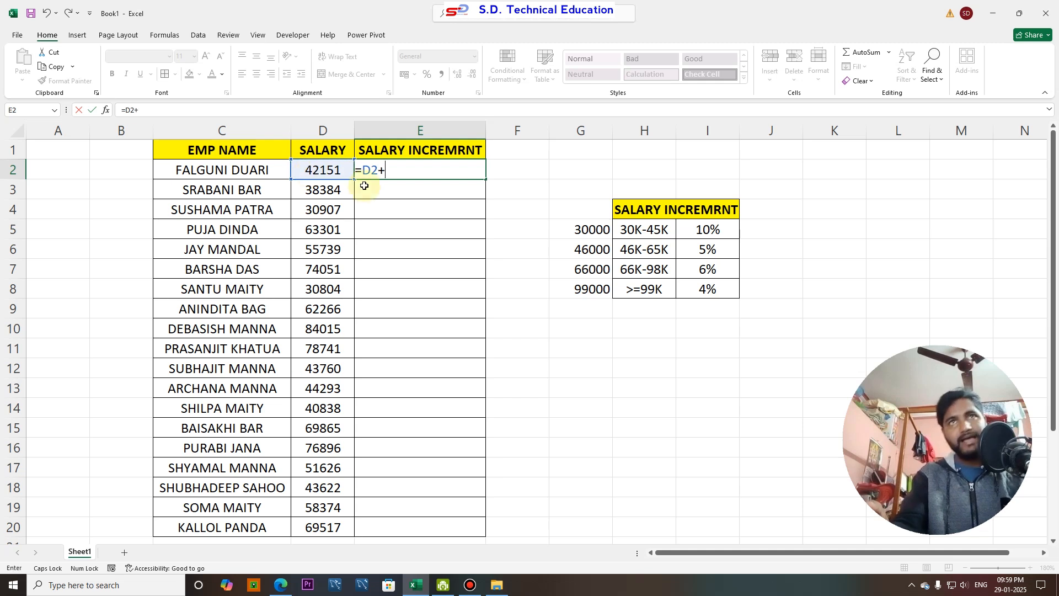
left_click(325, 173)
type("*")
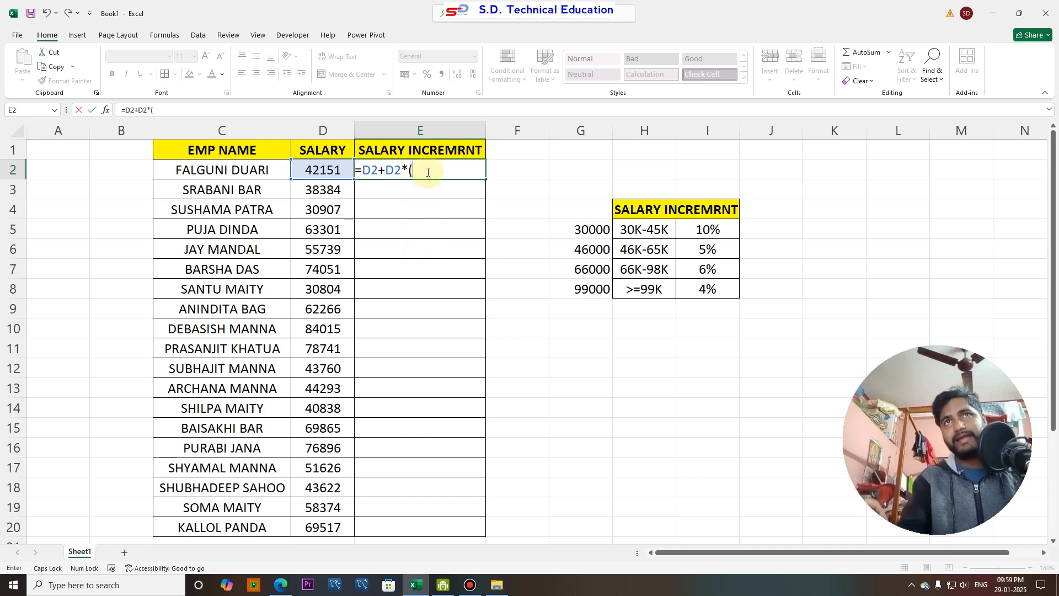
Add a VLOOKUP inside the parenthesis with lookup value D2, absolute table range $G$5:$I$8 and column index 3.
type("VL")
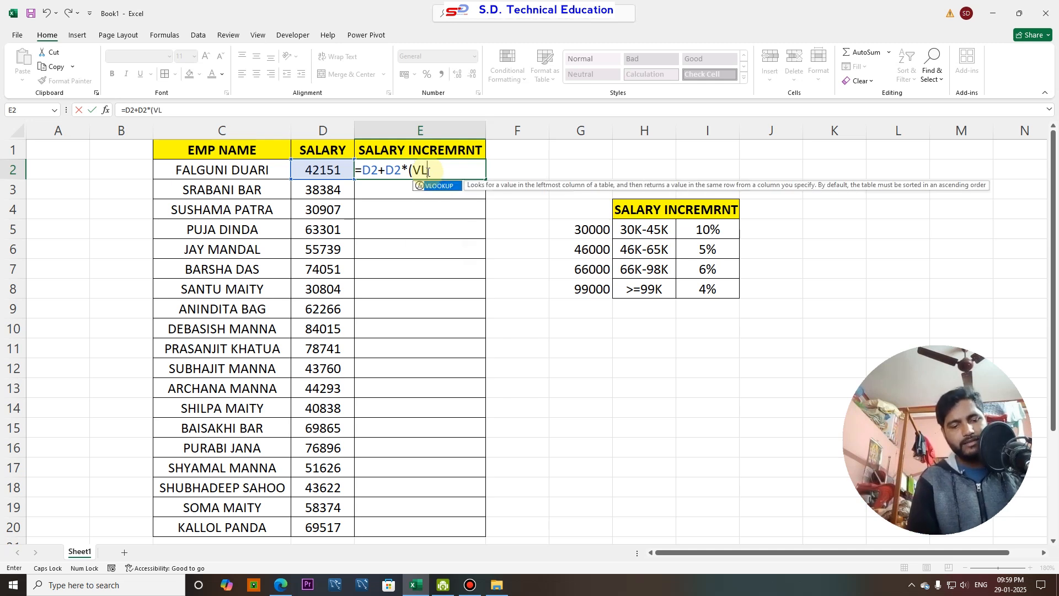
type("OOKUP")
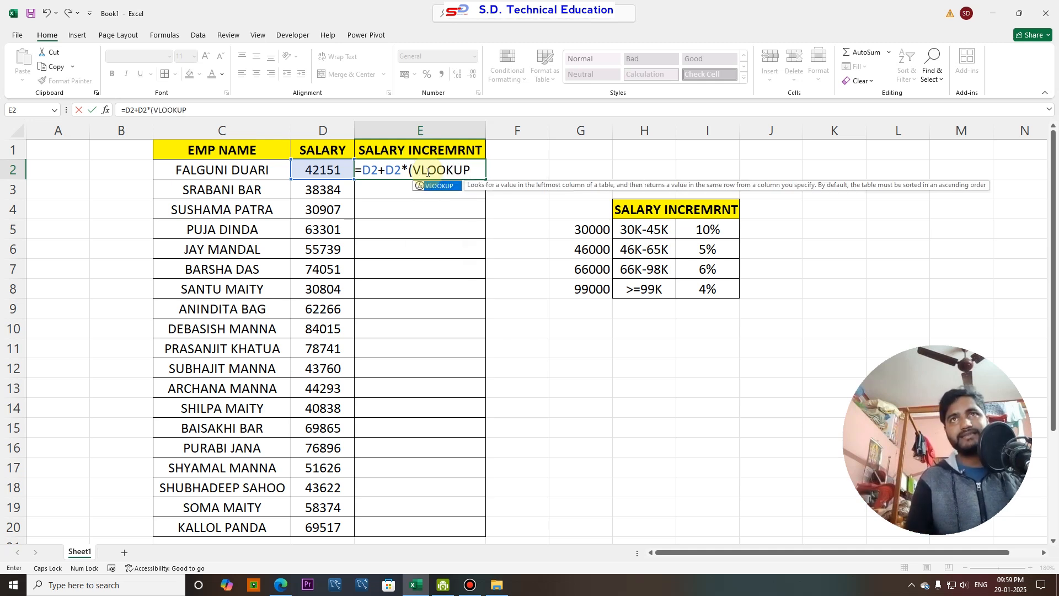
type("(")
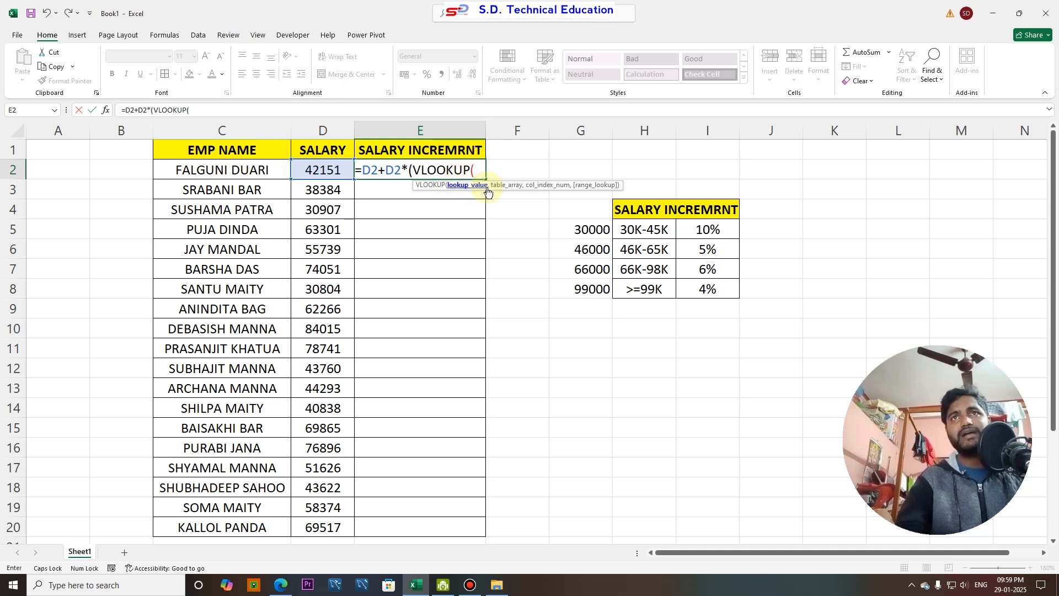
left_click(320, 173)
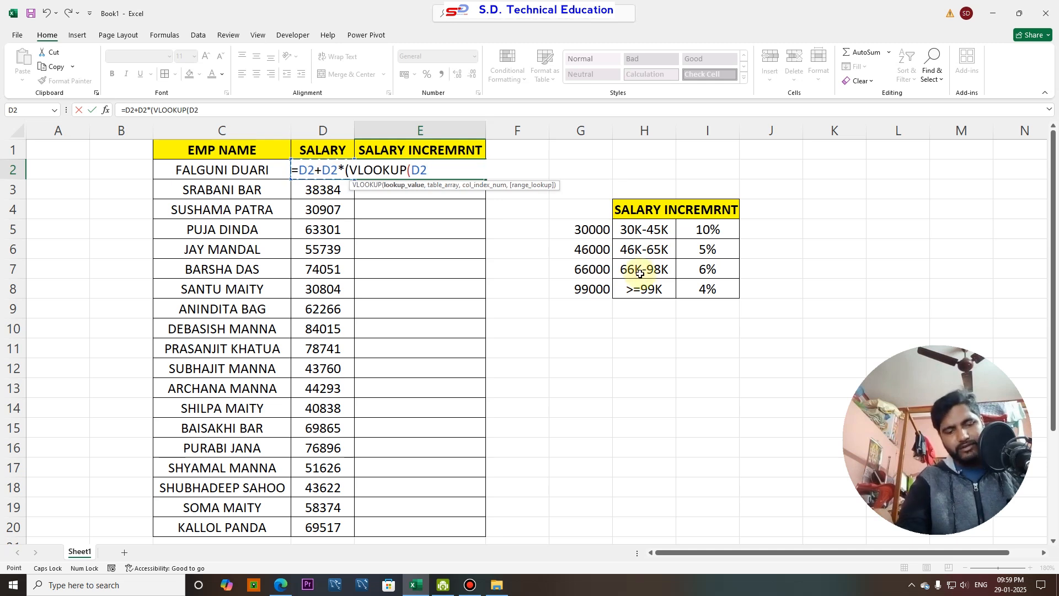
type(",")
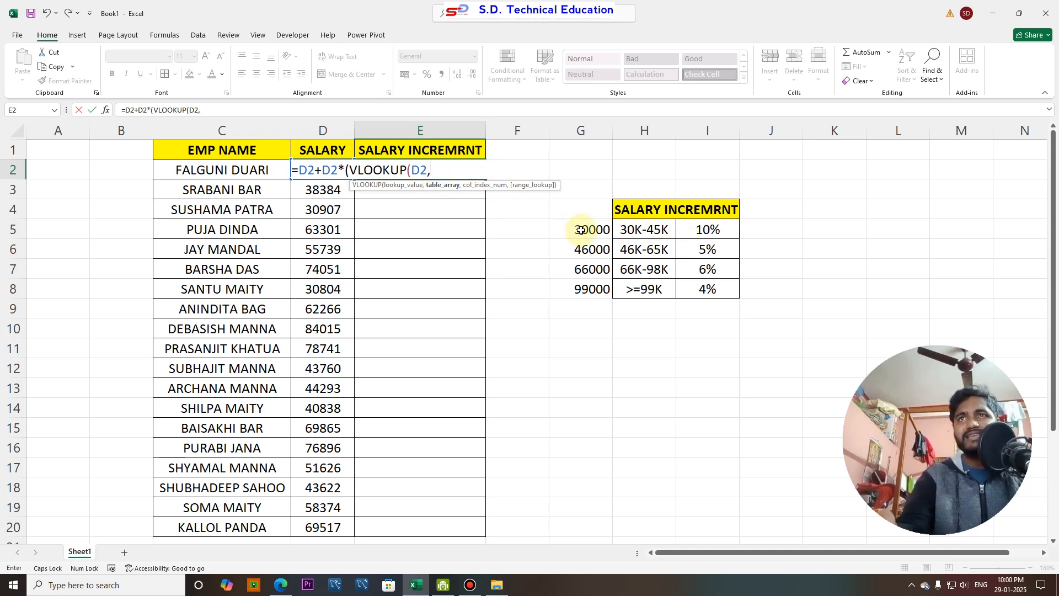
left_click_drag(573, 230, 693, 295)
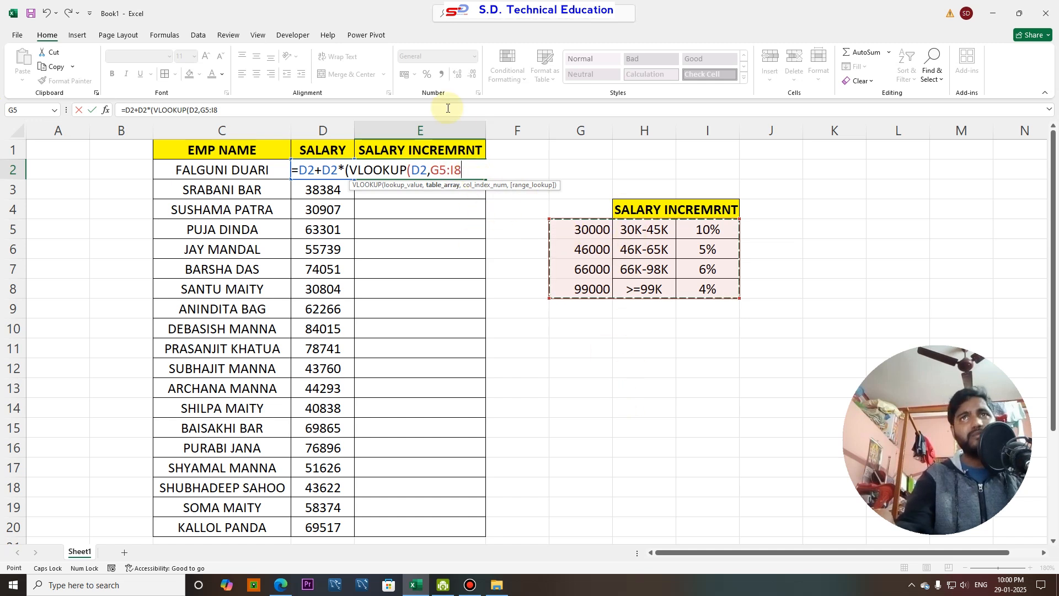
key("F4")
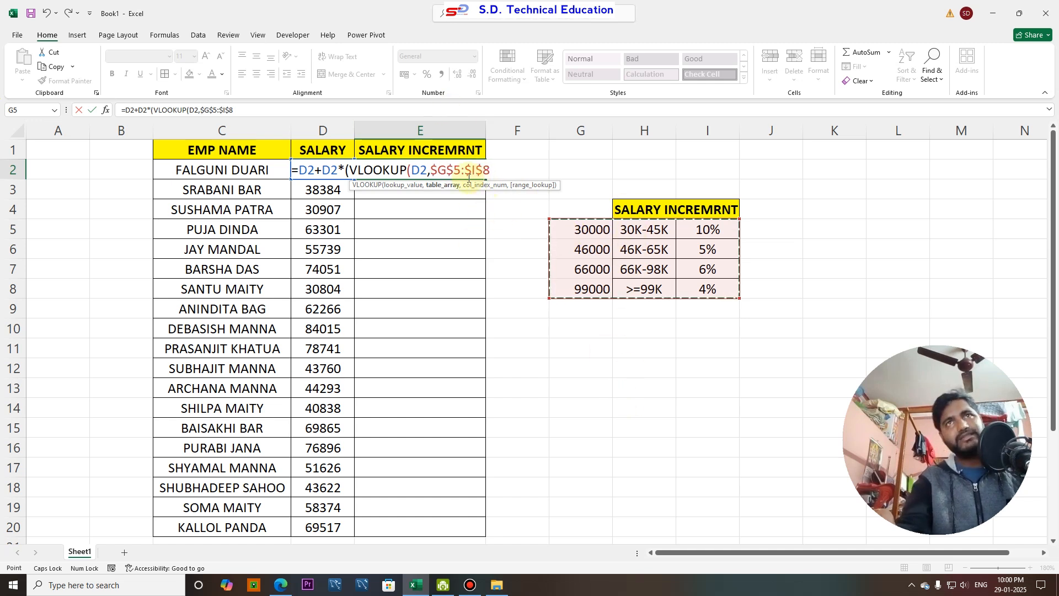
type(",")
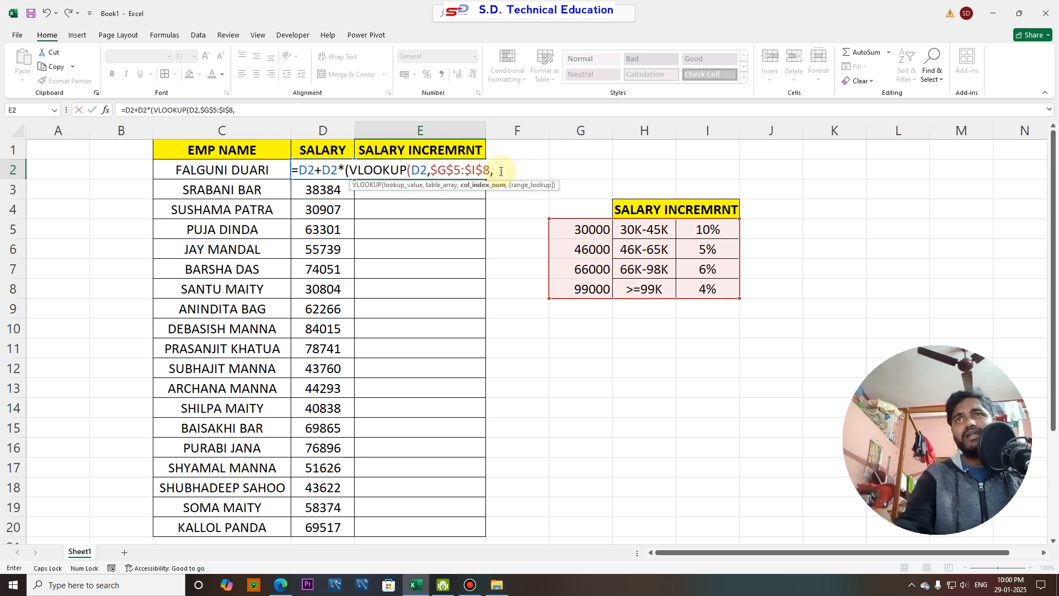
type("3,")
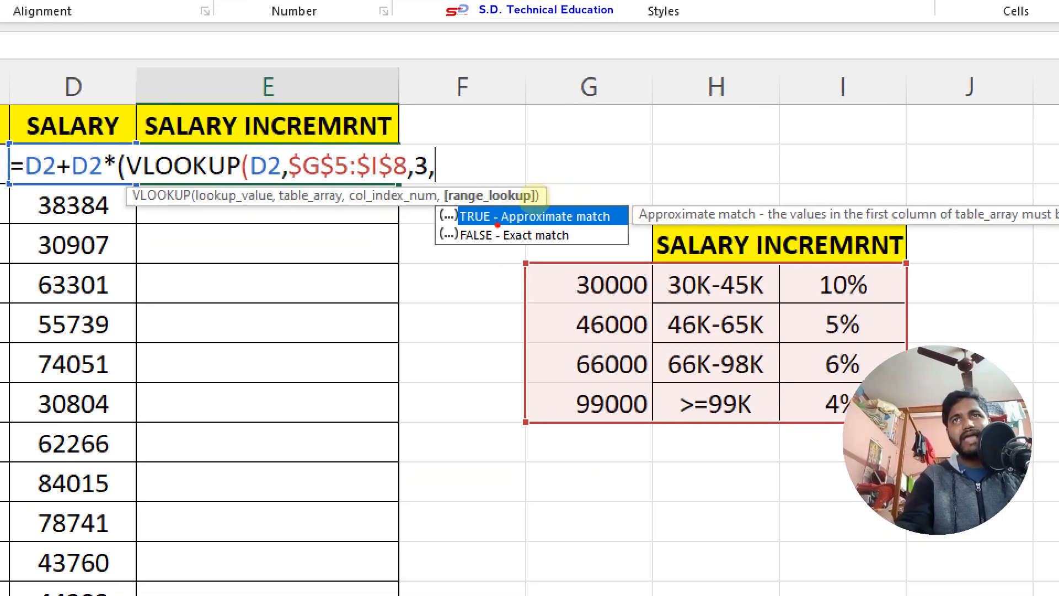
Examine the approximate and exact match options against the first salary range, its lower limit and its percentage.
left_click_drag(497, 225, 626, 228)
left_click_drag(504, 246, 582, 247)
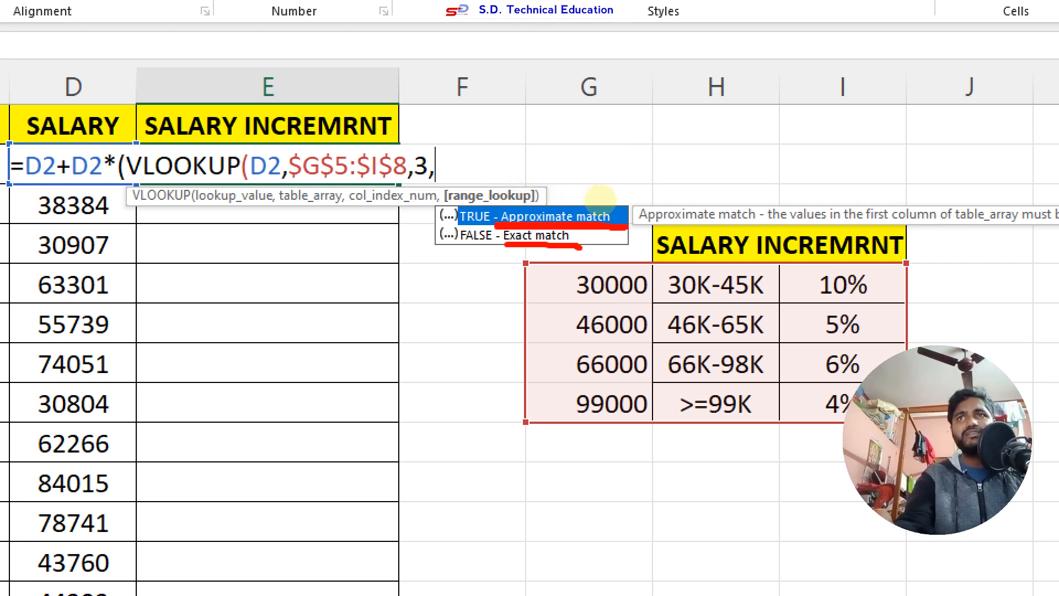
mouse_move(621, 225)
left_mouse_down()
mouse_move(619, 202)
mouse_move(513, 204)
mouse_move(499, 223)
left_mouse_up()
left_click_drag(580, 248, 581, 236)
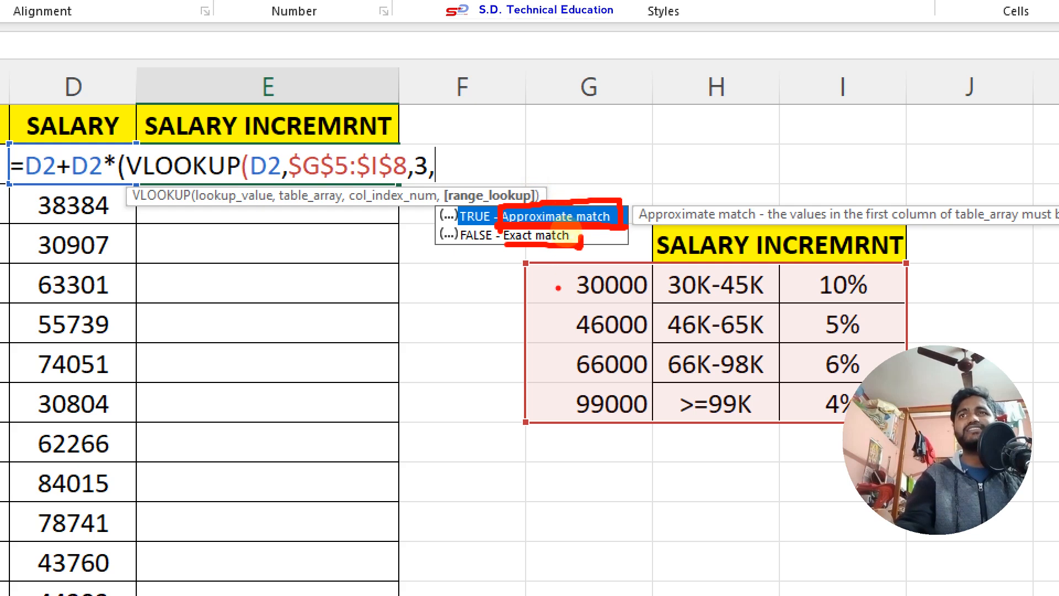
left_click_drag(558, 295, 616, 298)
left_click_drag(806, 296, 885, 297)
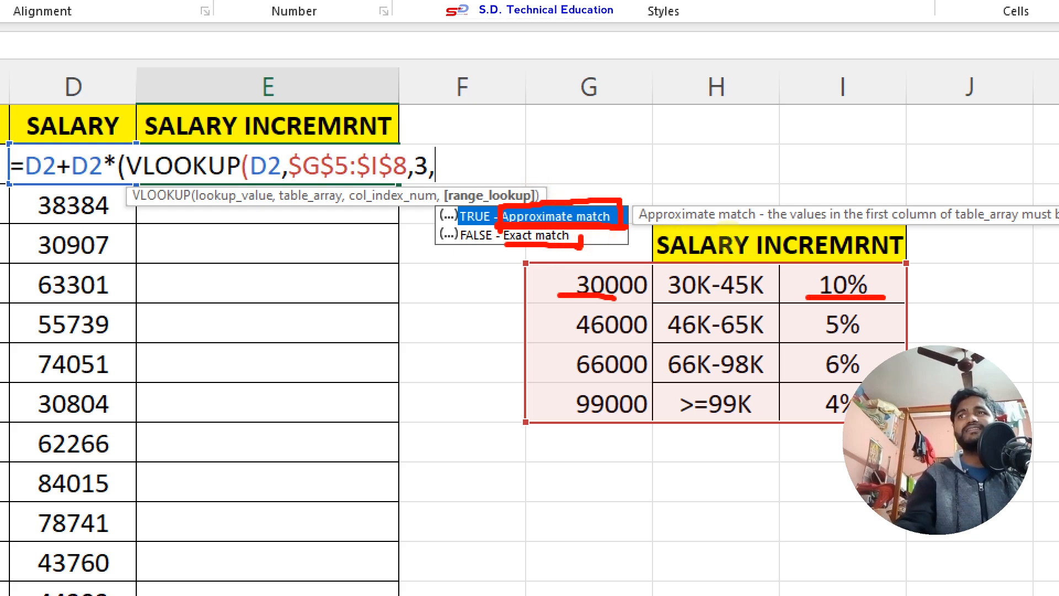
left_click_drag(657, 302, 761, 299)
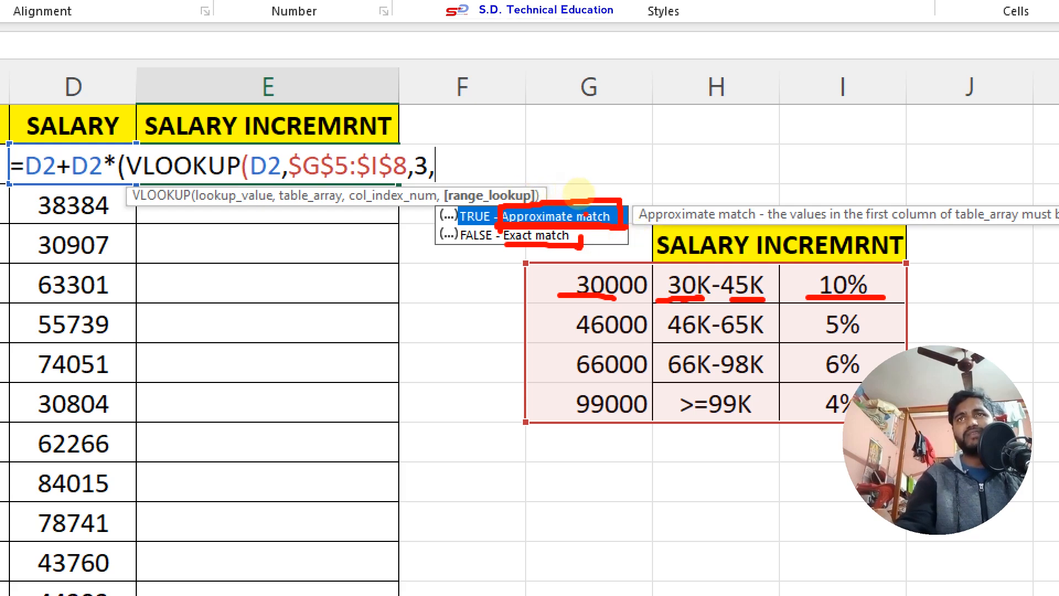
key("Escape")
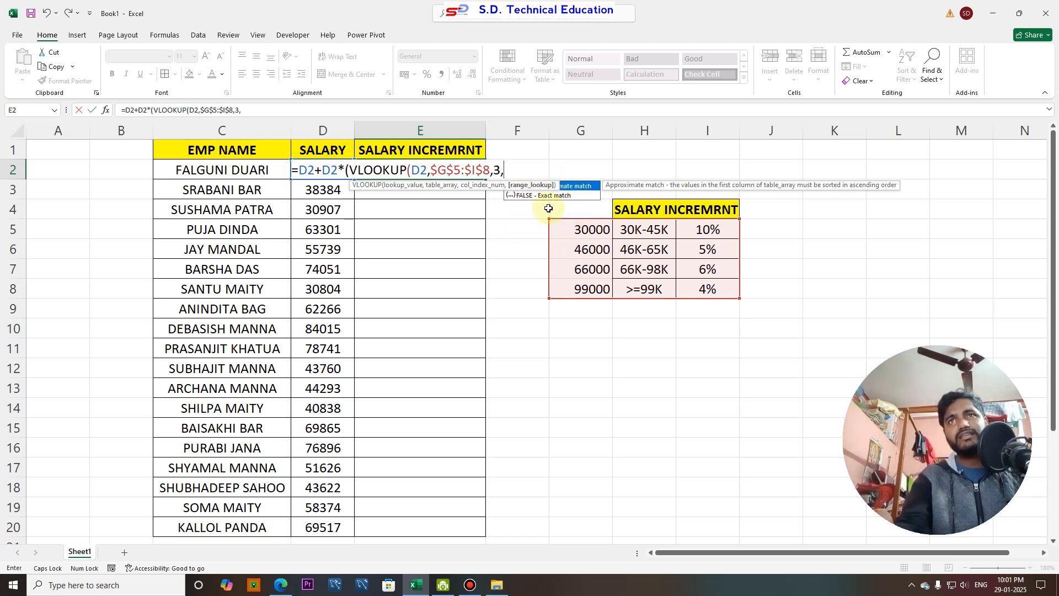
Set the VLOOKUP range lookup to 1 for an approximate match, close both parentheses and review the arguments.
type("1")
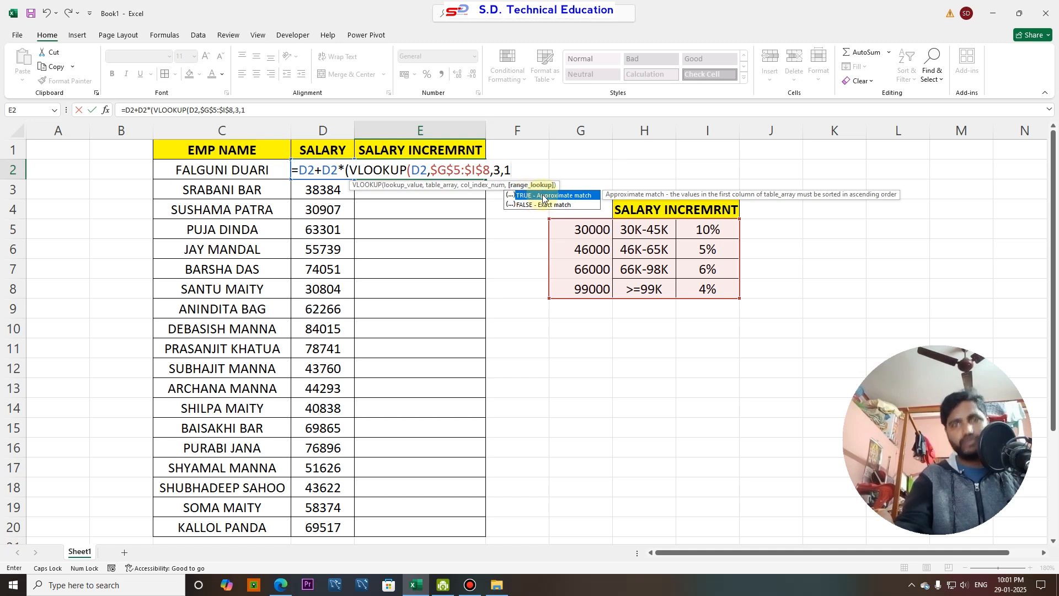
type(")")
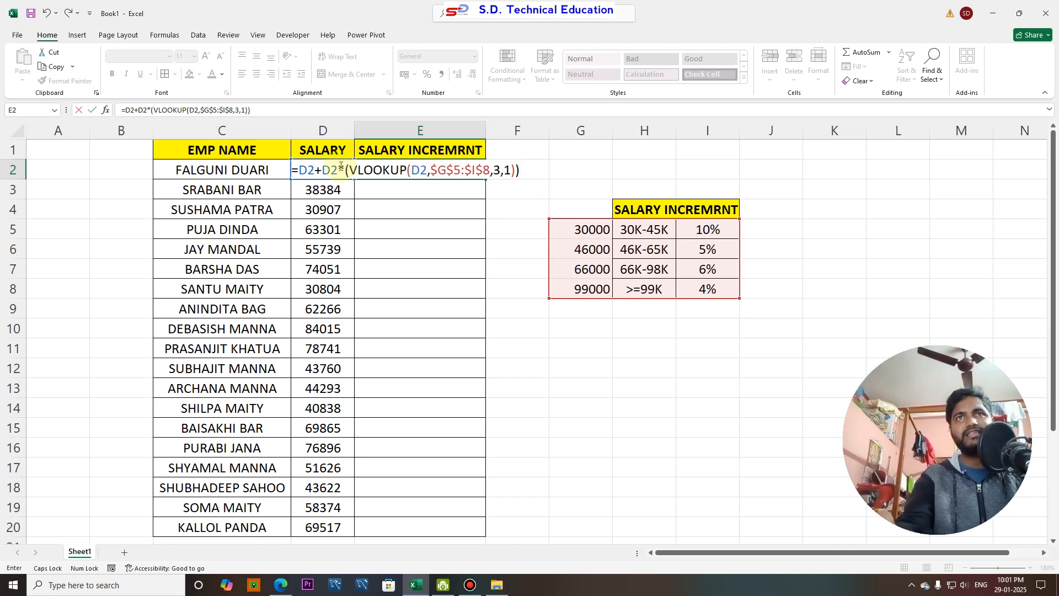
left_click_drag(347, 172, 524, 172)
double_click(422, 172)
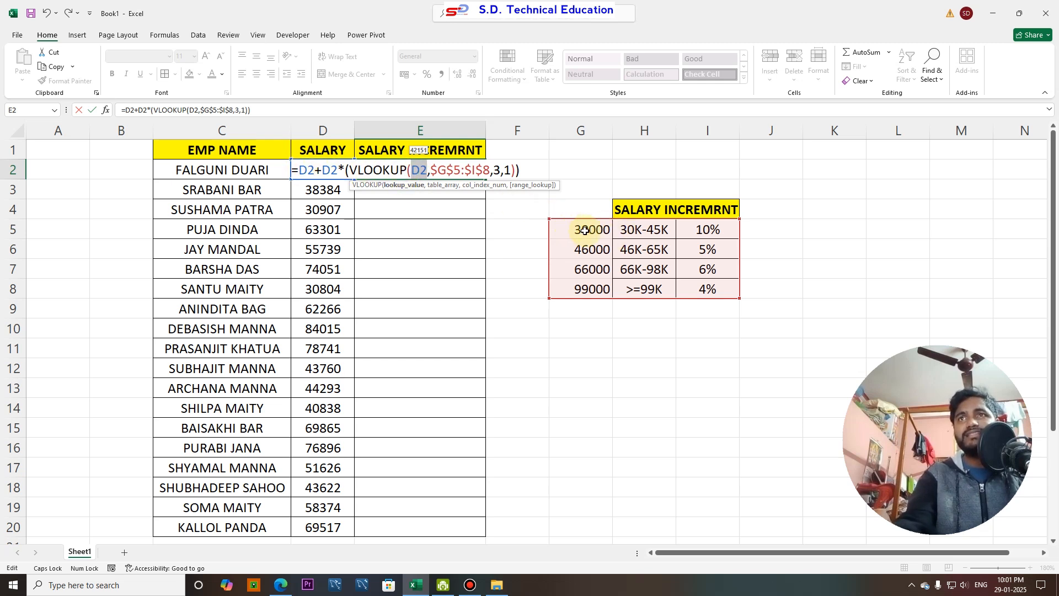
double_click(496, 170)
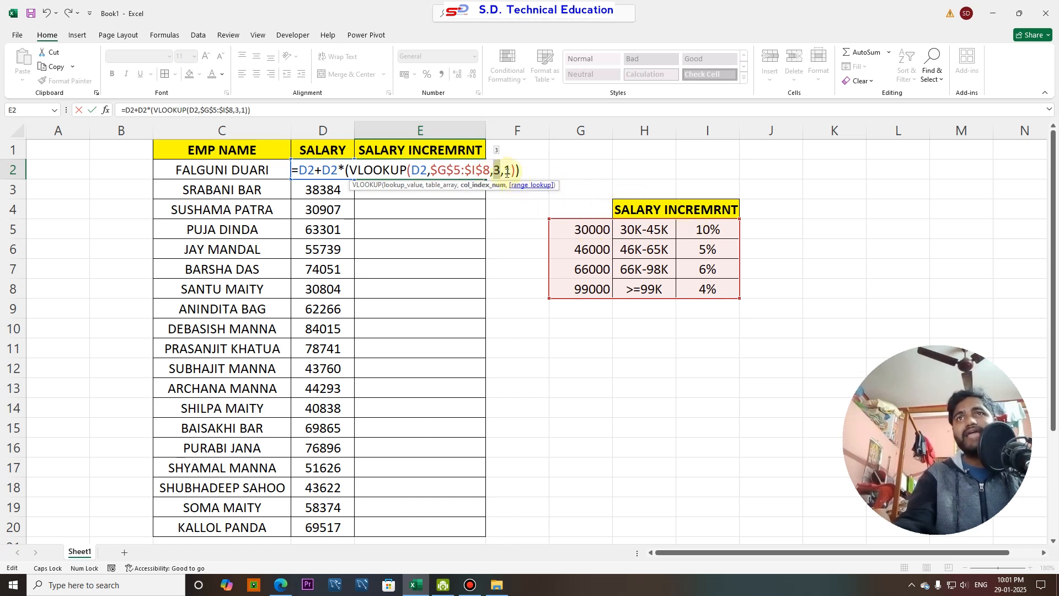
double_click(507, 171)
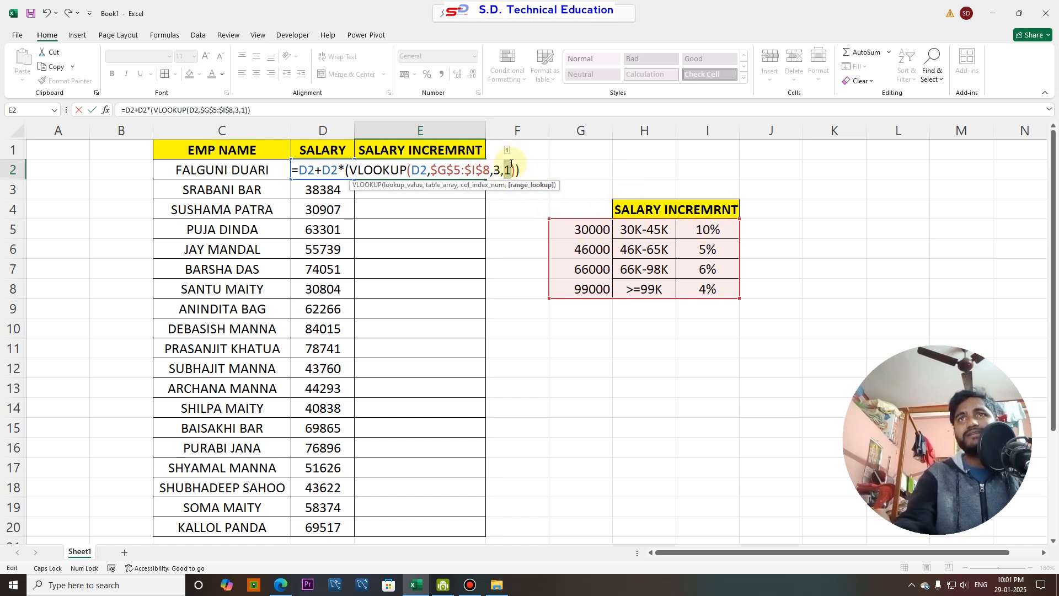
left_click(526, 172)
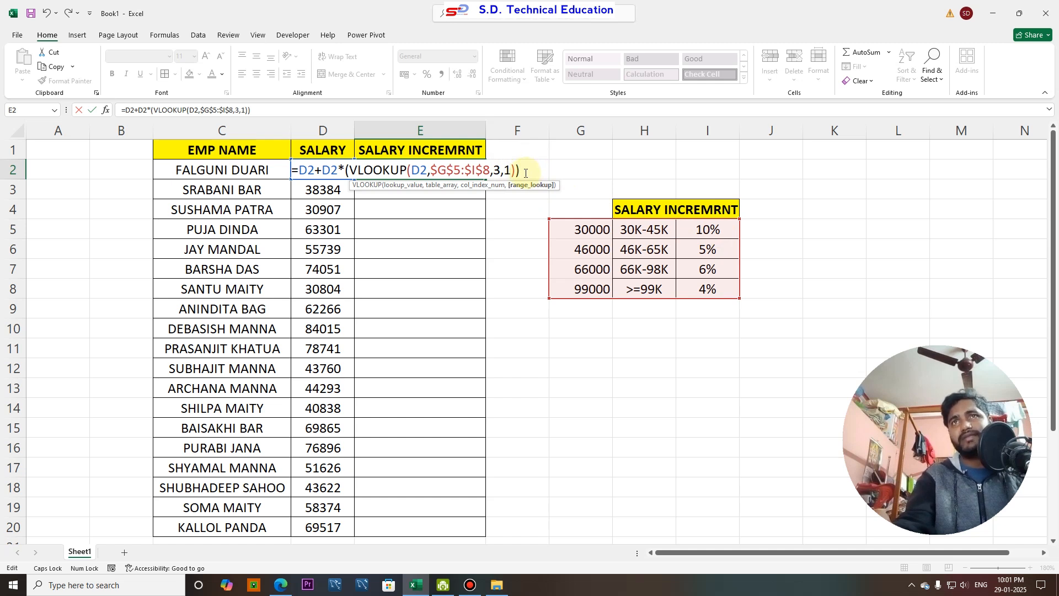
Enter the VLOOKUP increment formula in E2 and fill it down through E20.
key("Return")
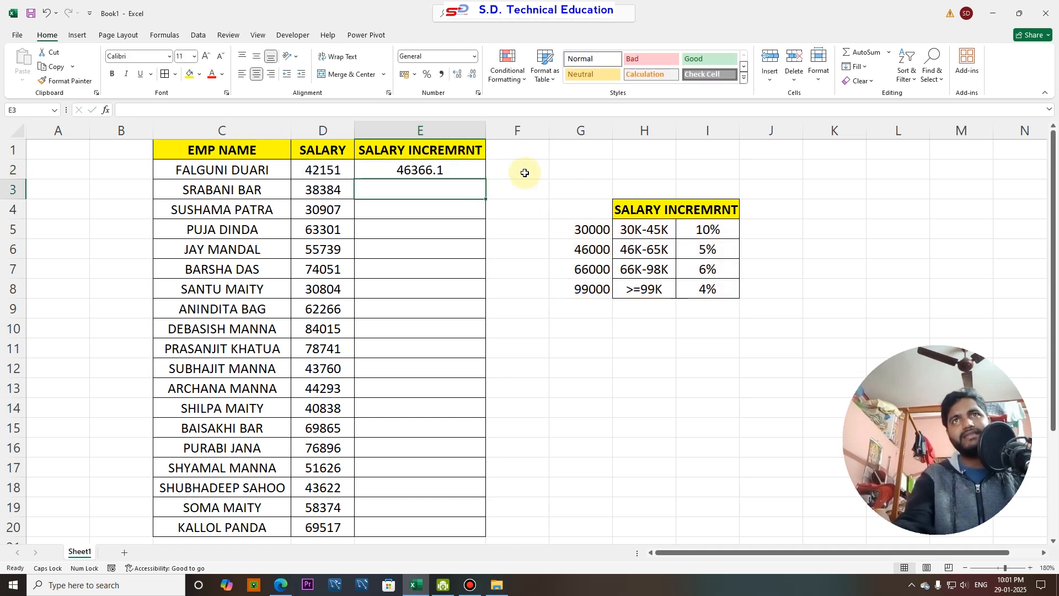
left_click(421, 164)
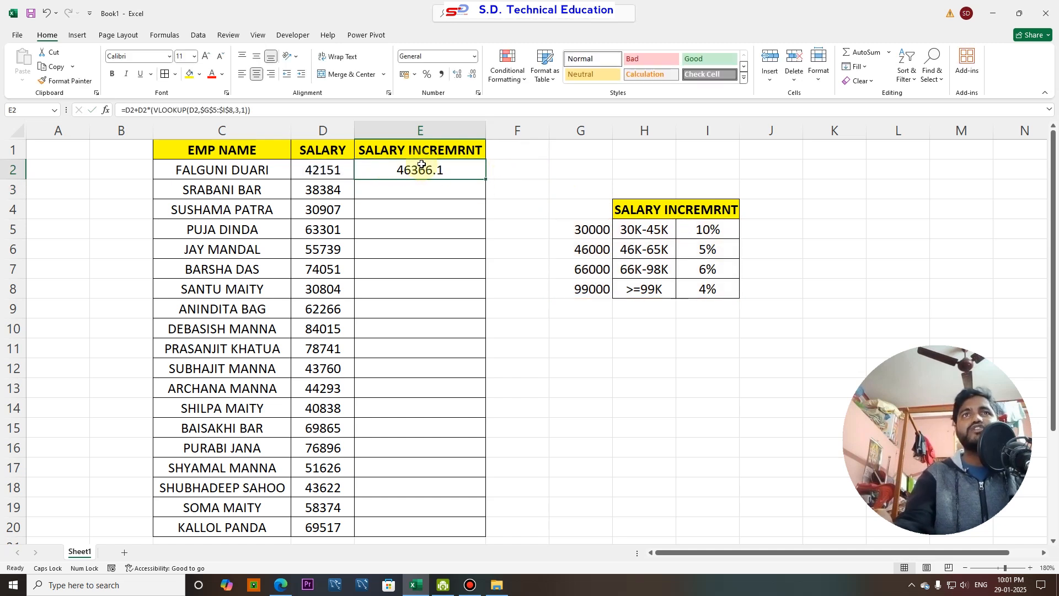
double_click(486, 180)
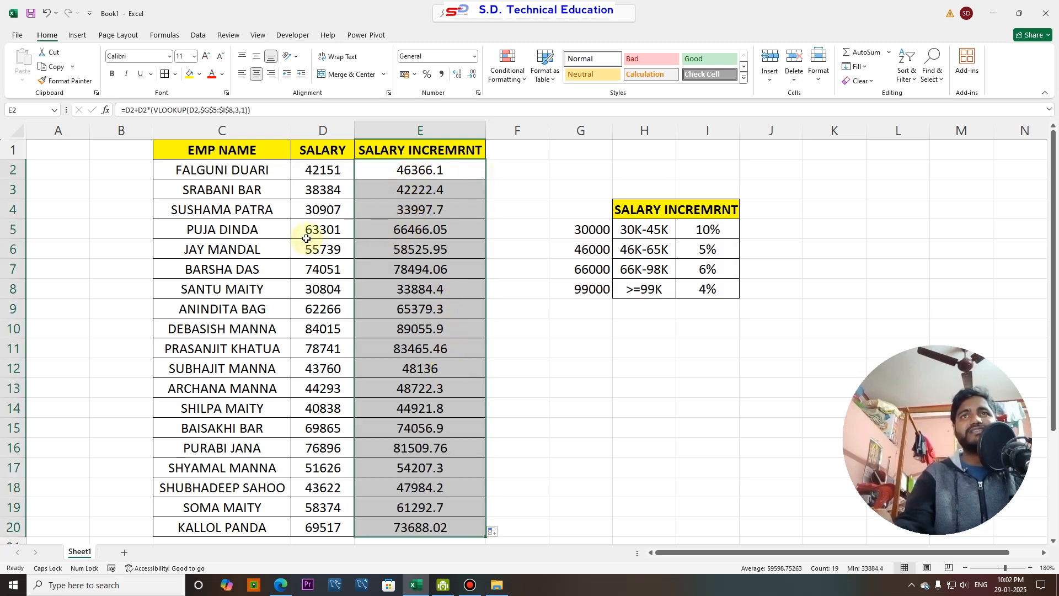
Compare the salary in D5 with the lower limit, salary range and percentage in row 6 of the increment table.
left_click(370, 229)
left_click(353, 229)
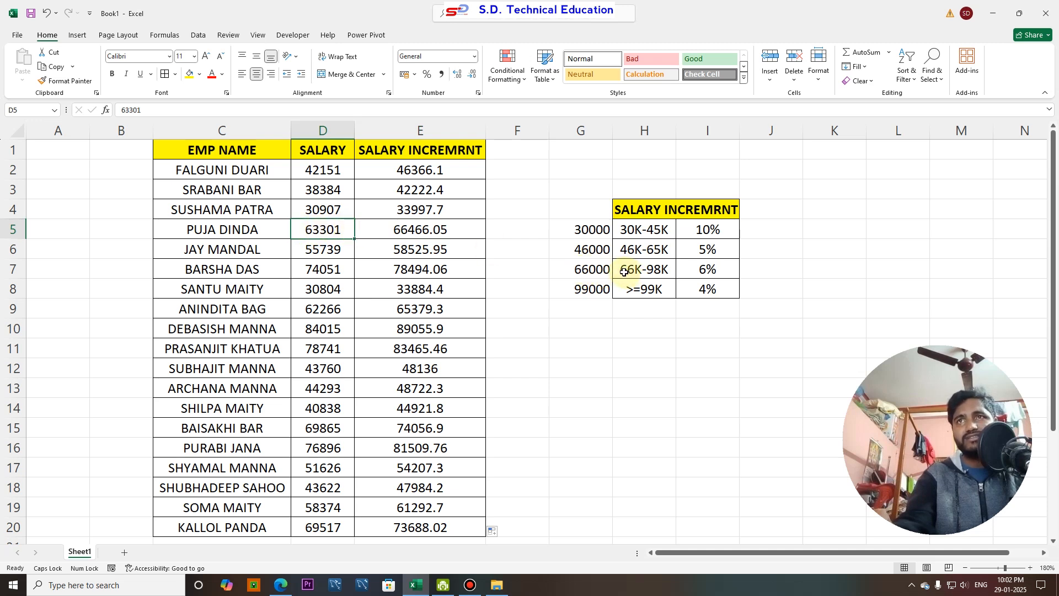
left_click(596, 252)
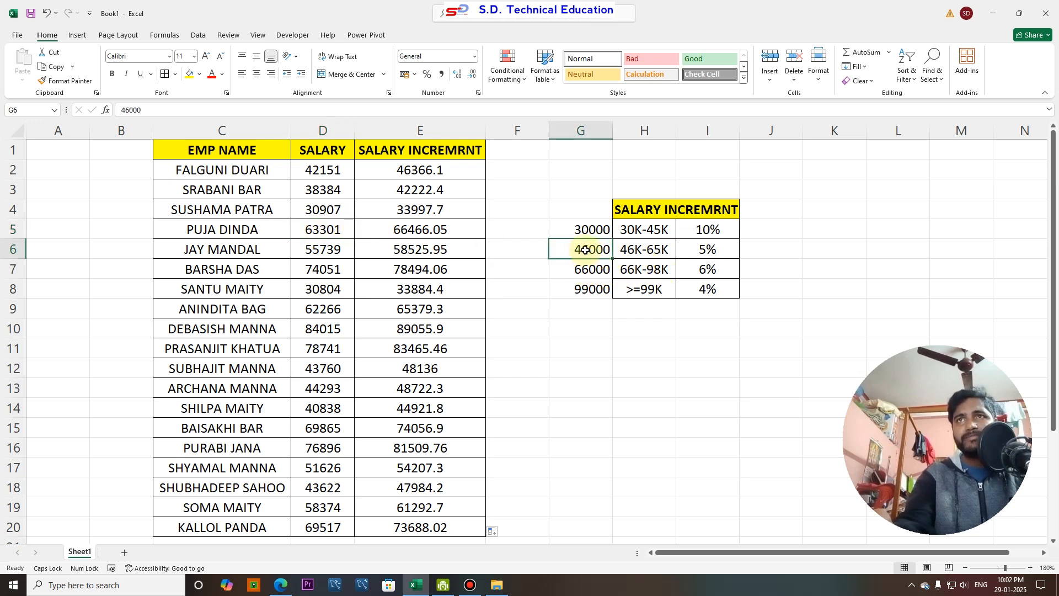
left_click(654, 250)
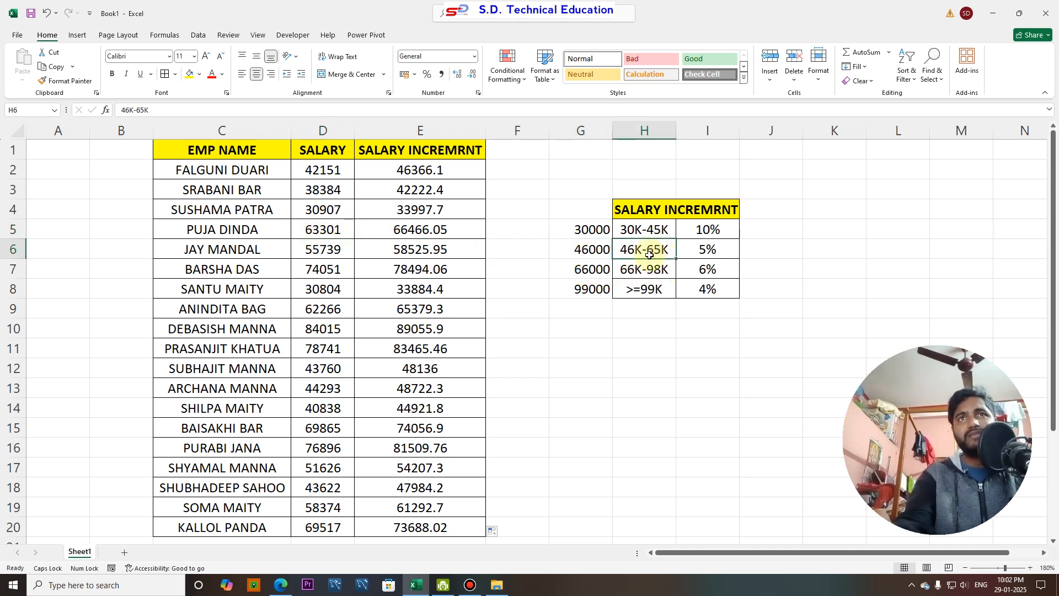
left_click(702, 253)
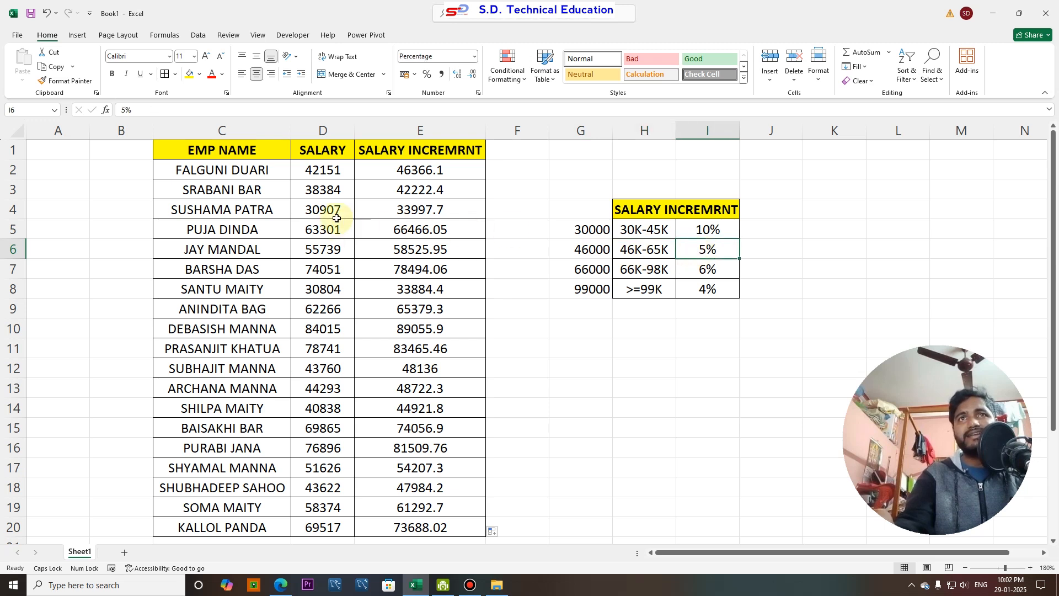
Enter the manual check formula =D5+D5*5% in F5 to add a 5% increment to the salary.
left_click(507, 232)
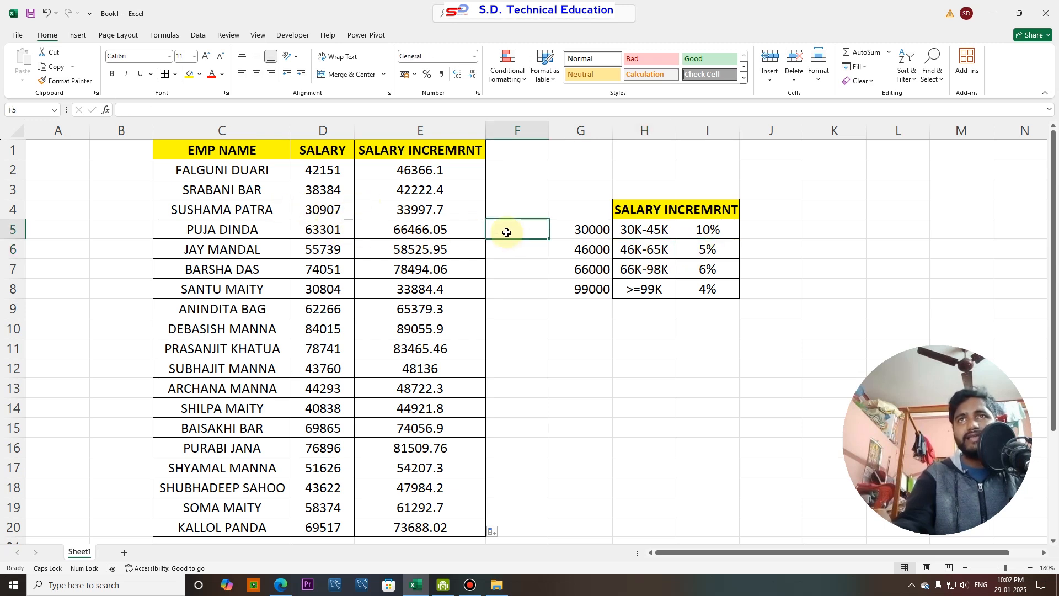
type("=")
left_click(317, 231)
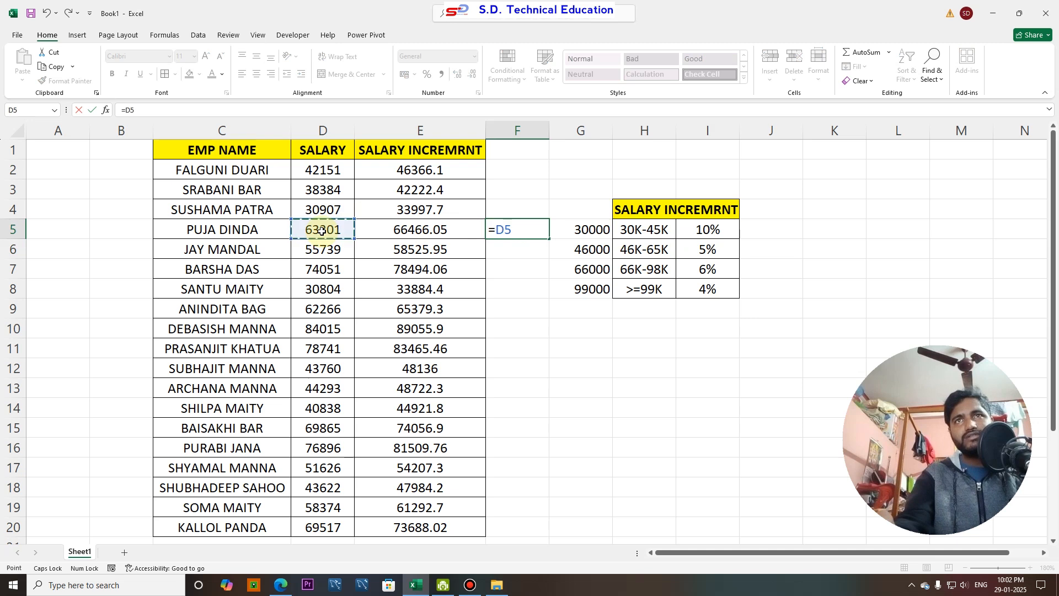
type("+")
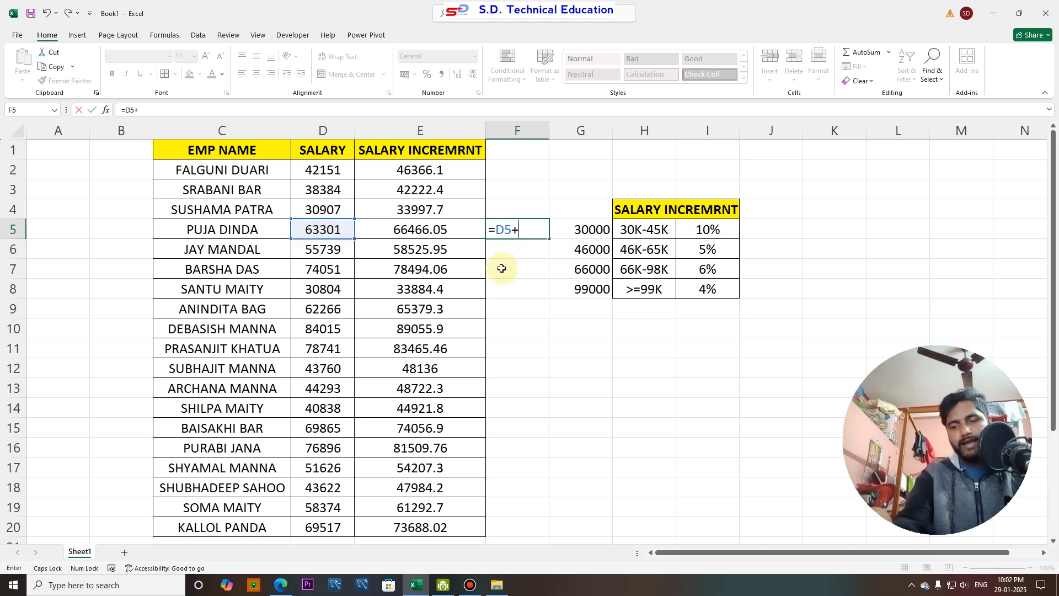
left_click(307, 229)
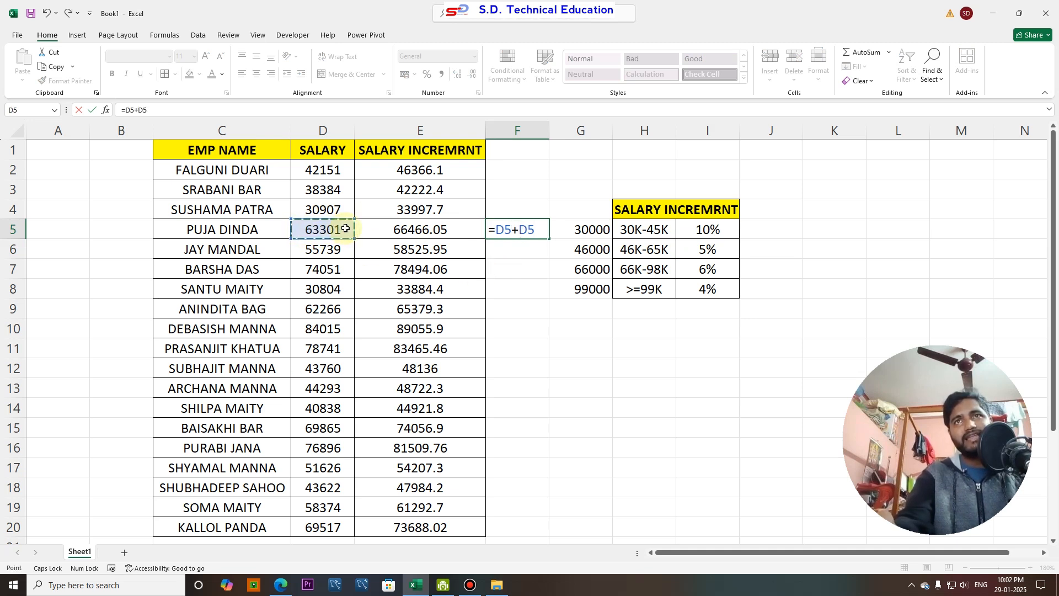
type("*")
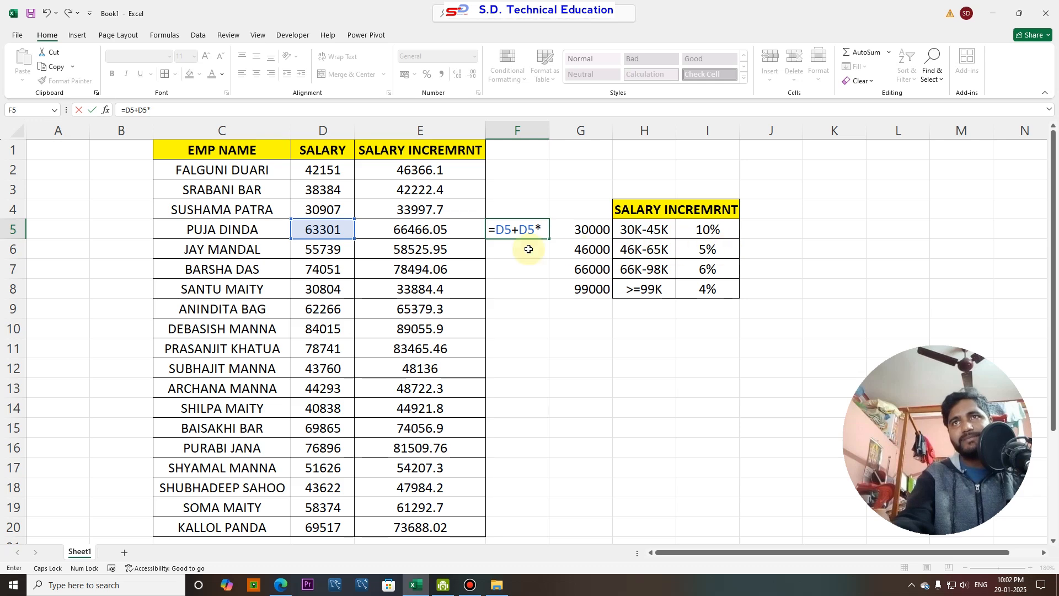
type("5%")
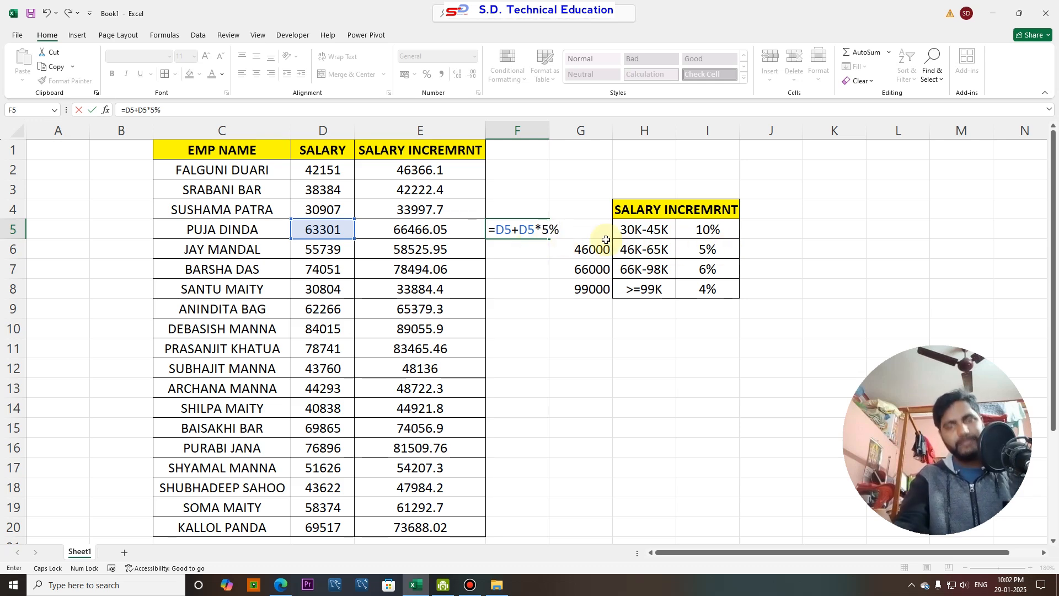
key("Return")
Compare the result and the VLOOKUP part of the formula in E5 with the manual 5% formula in F5.
left_click(394, 234)
left_click(516, 231)
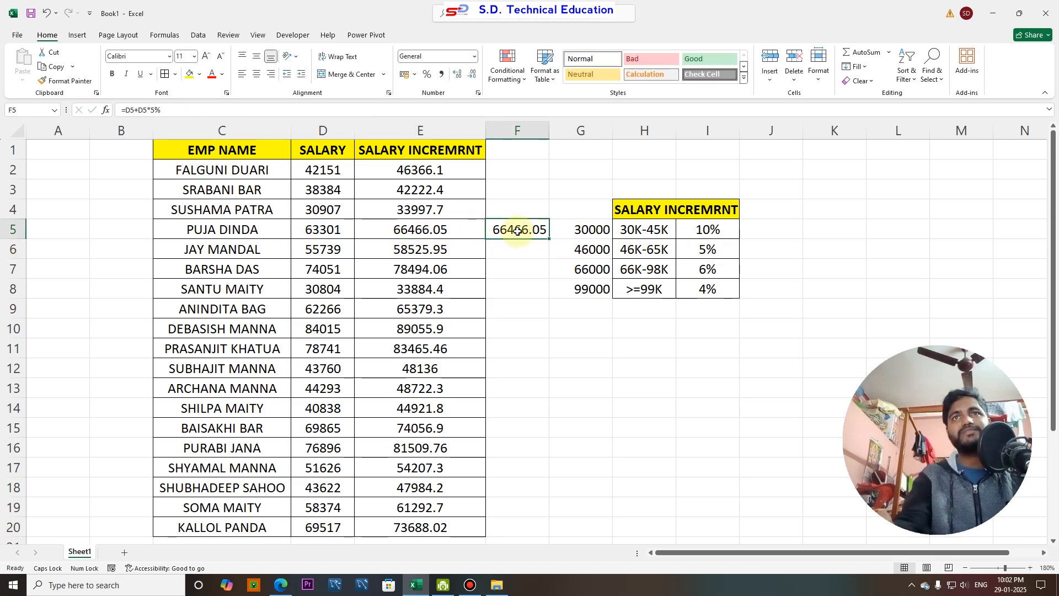
left_click(431, 170)
left_click(510, 170)
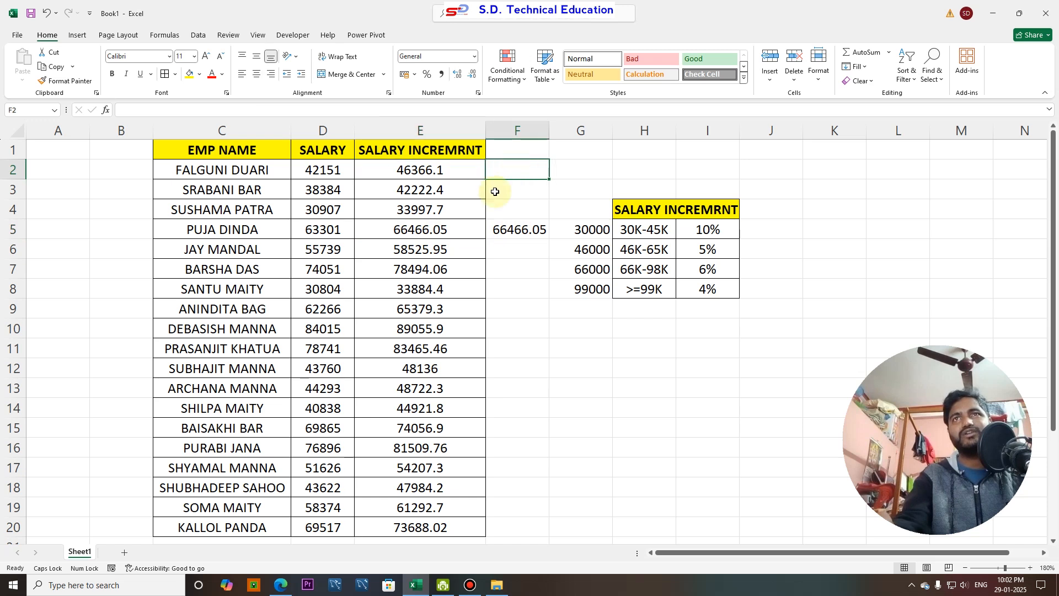
double_click(536, 229)
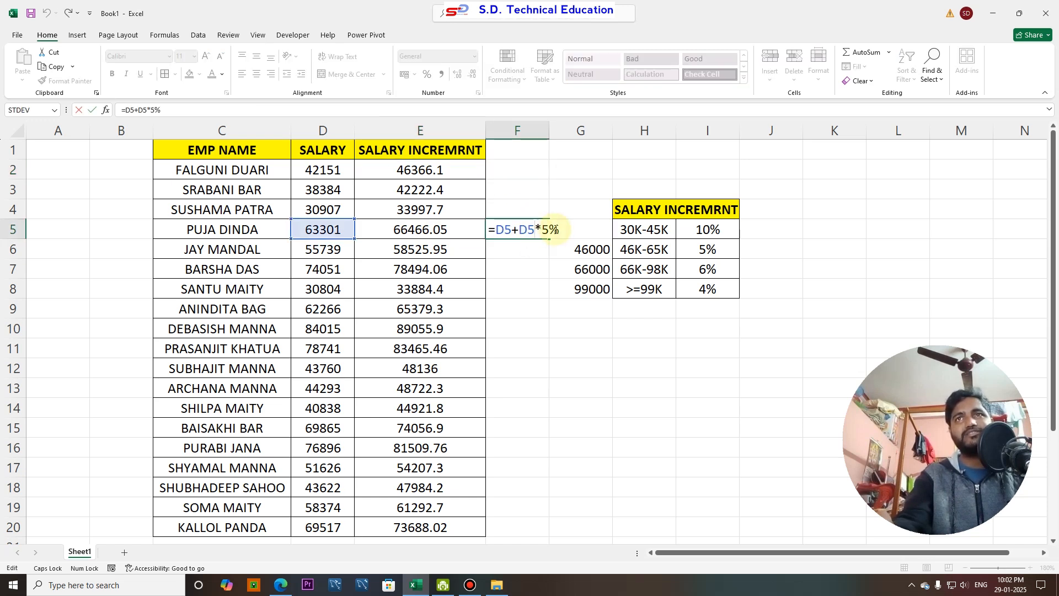
key("Return")
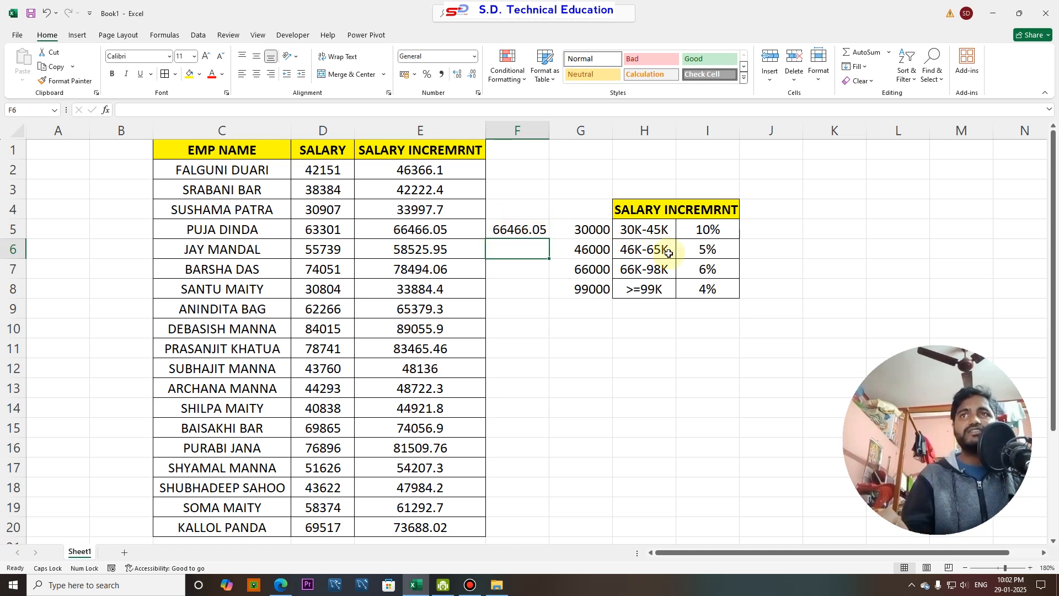
left_click(521, 229)
double_click(375, 230)
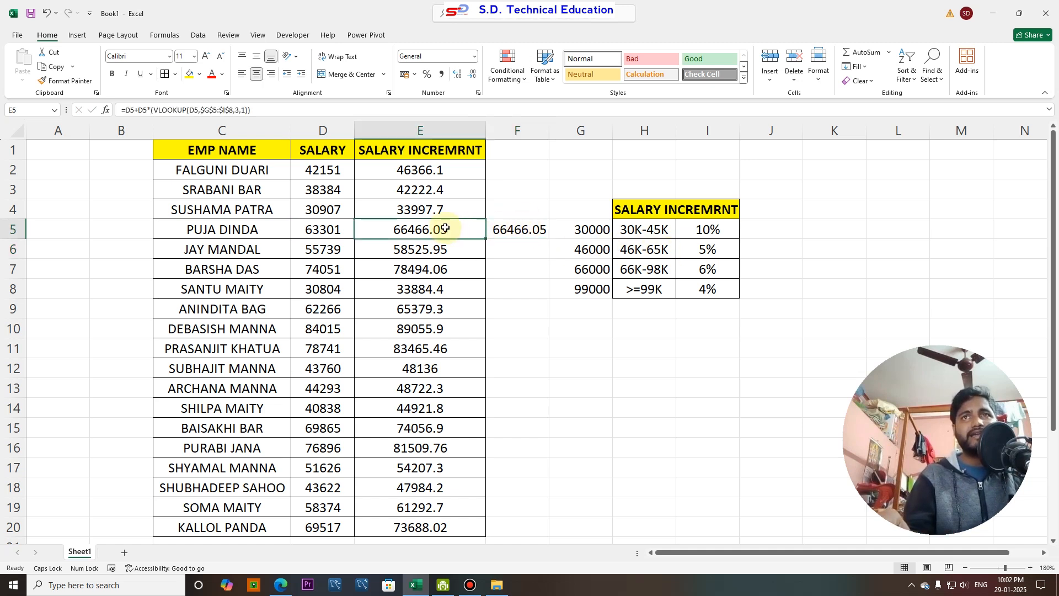
left_click_drag(346, 231, 524, 230)
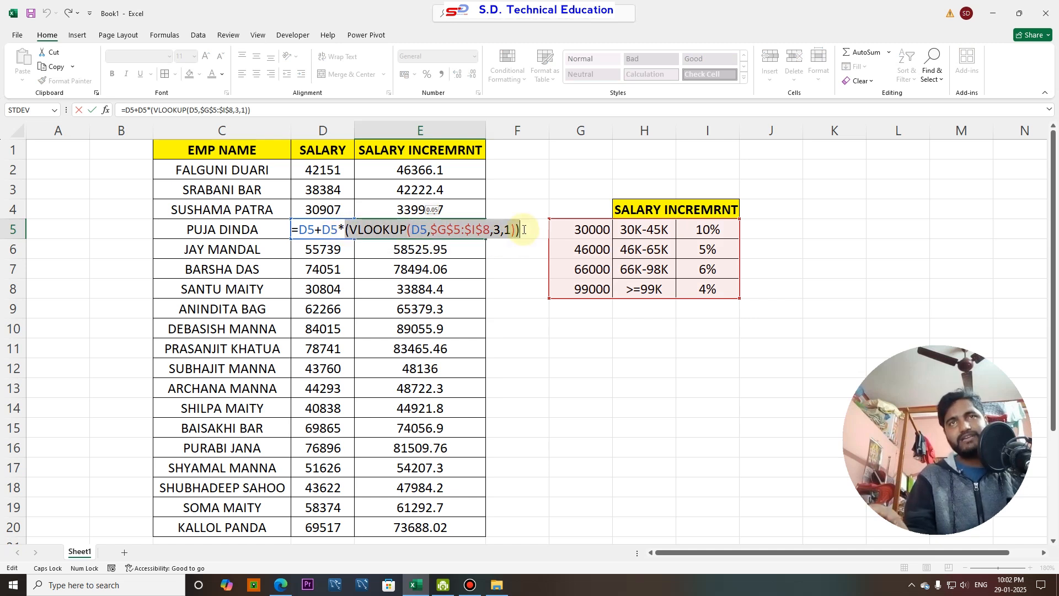
left_click(524, 230)
key("Return")
left_click(536, 230)
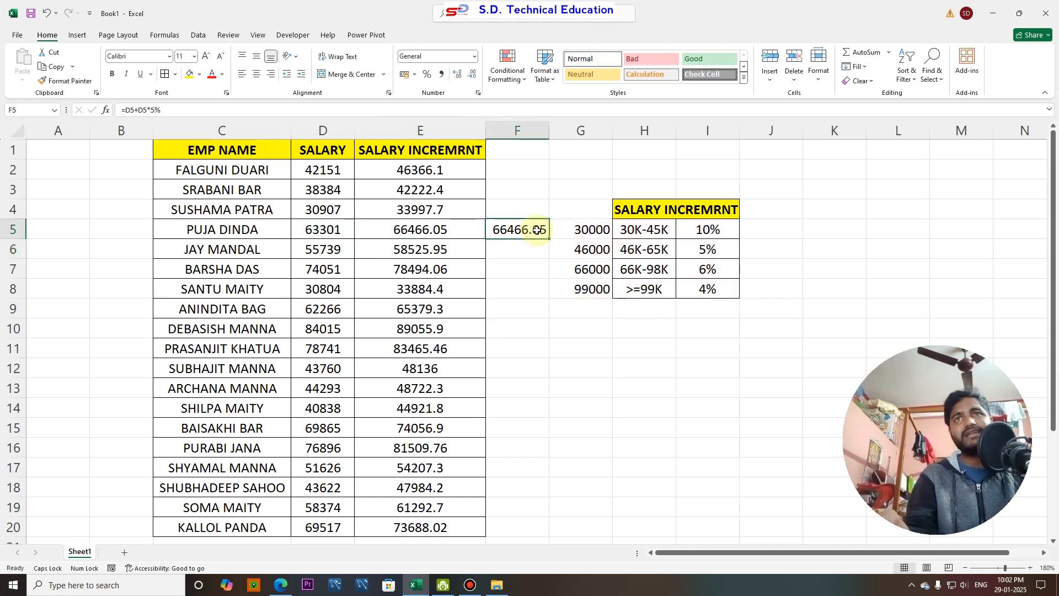